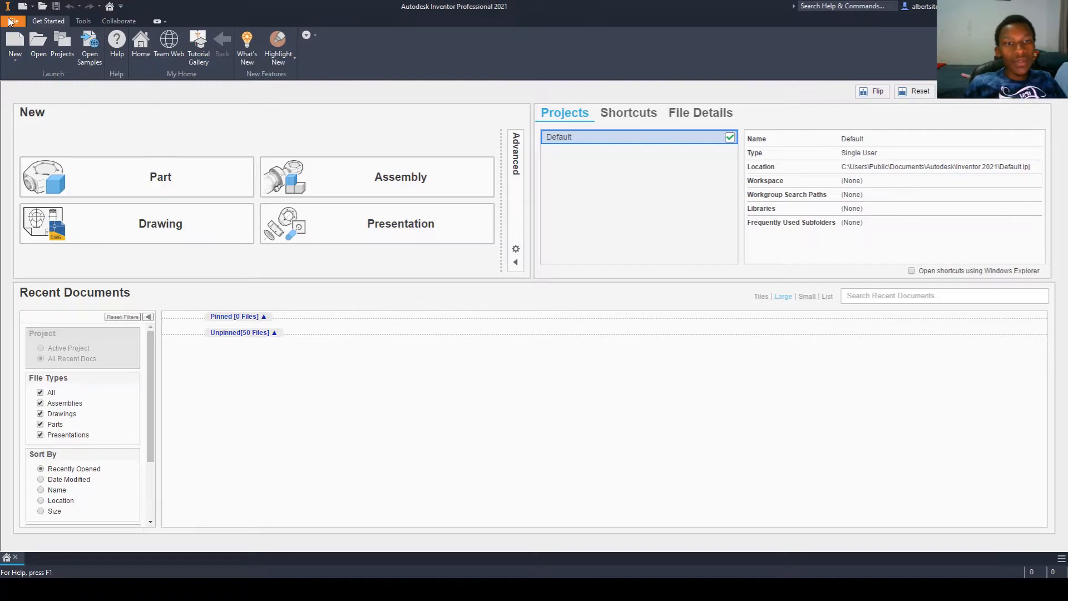
Step: Open the application options and set physical properties to update on save for Parts Only
click(11, 21)
click(99, 326)
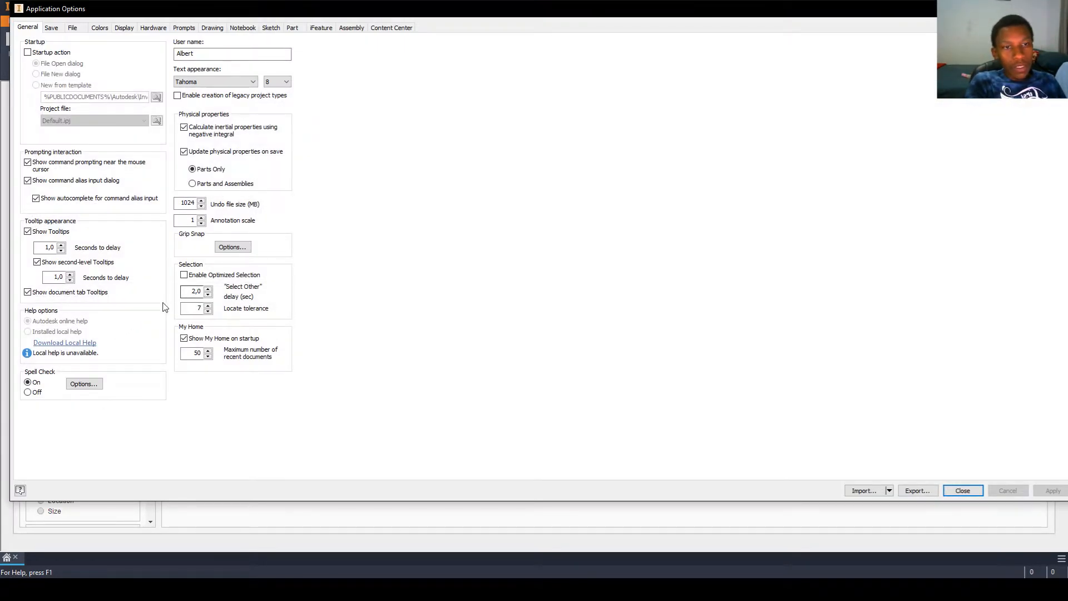
click(205, 157)
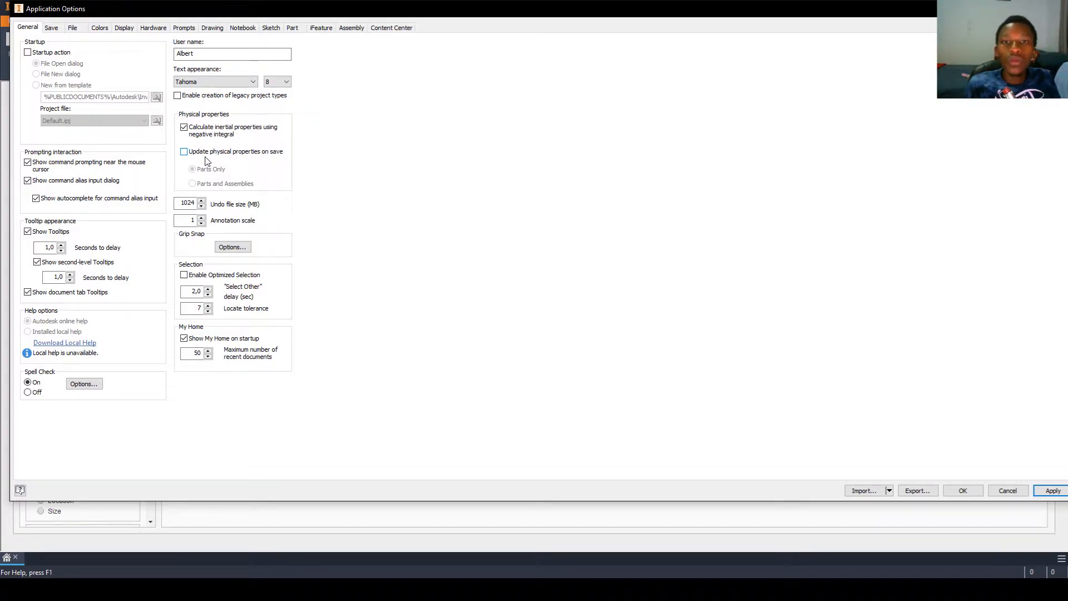
click(205, 159)
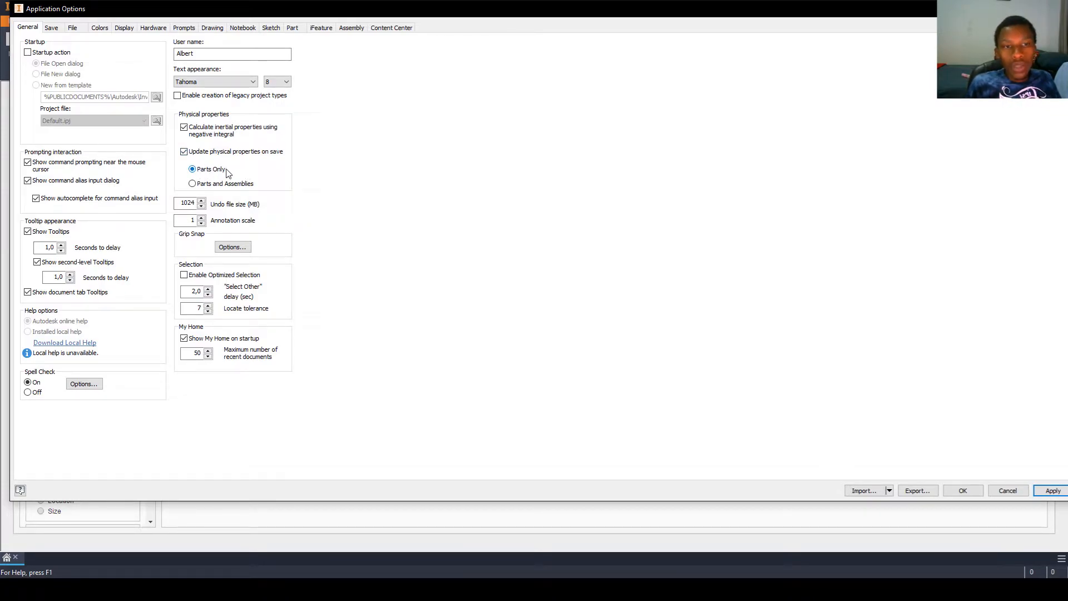
click(225, 184)
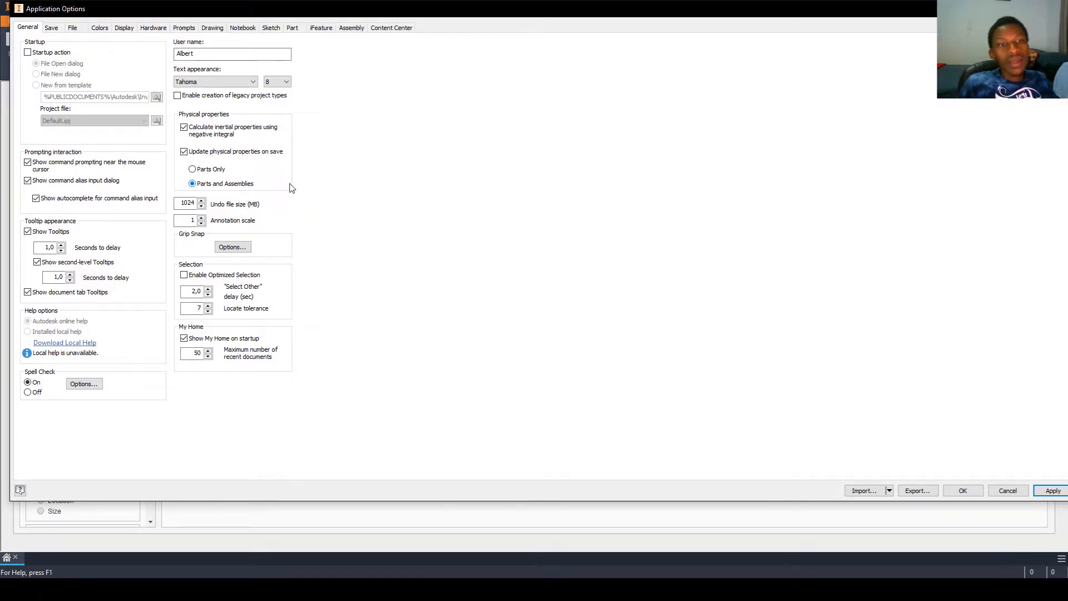
click(210, 169)
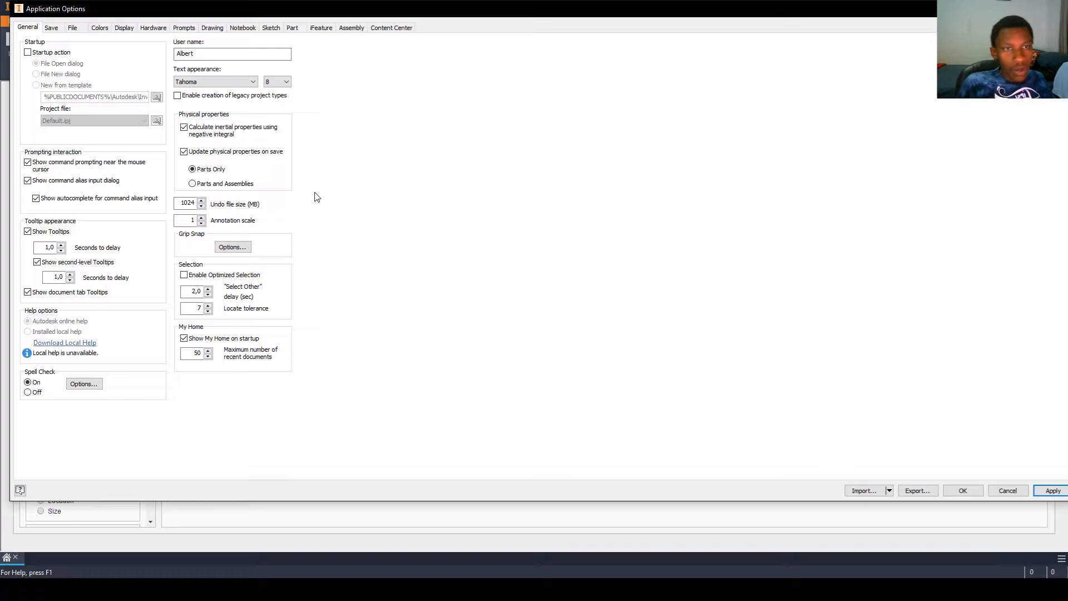
drag(210, 51, 19, 69)
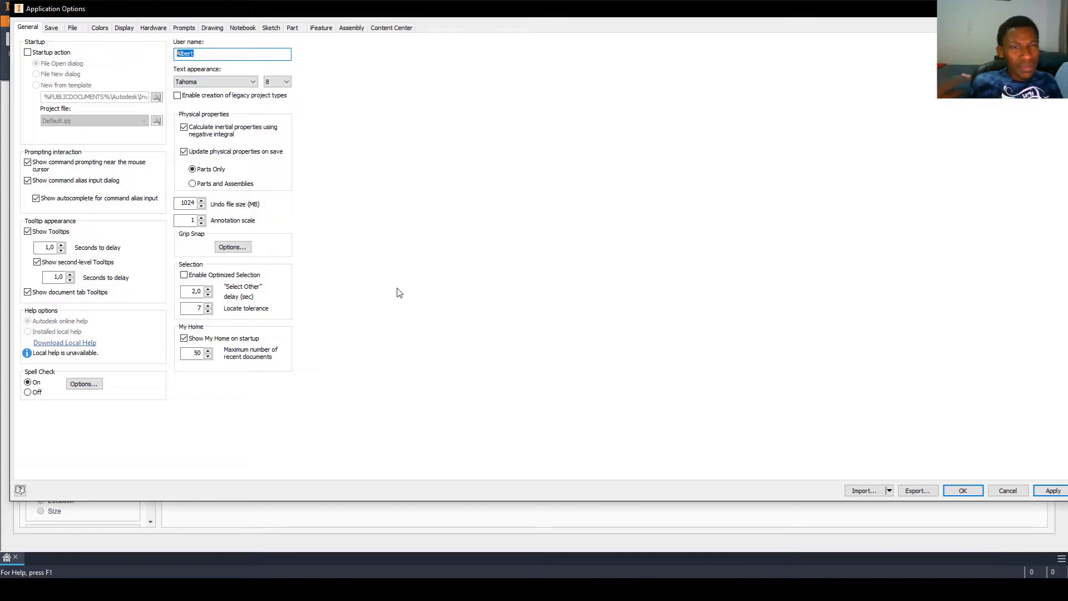
key(super)
click(483, 175)
Step: Set the default template's measurement units to inches and overwrite the existing default template
click(51, 30)
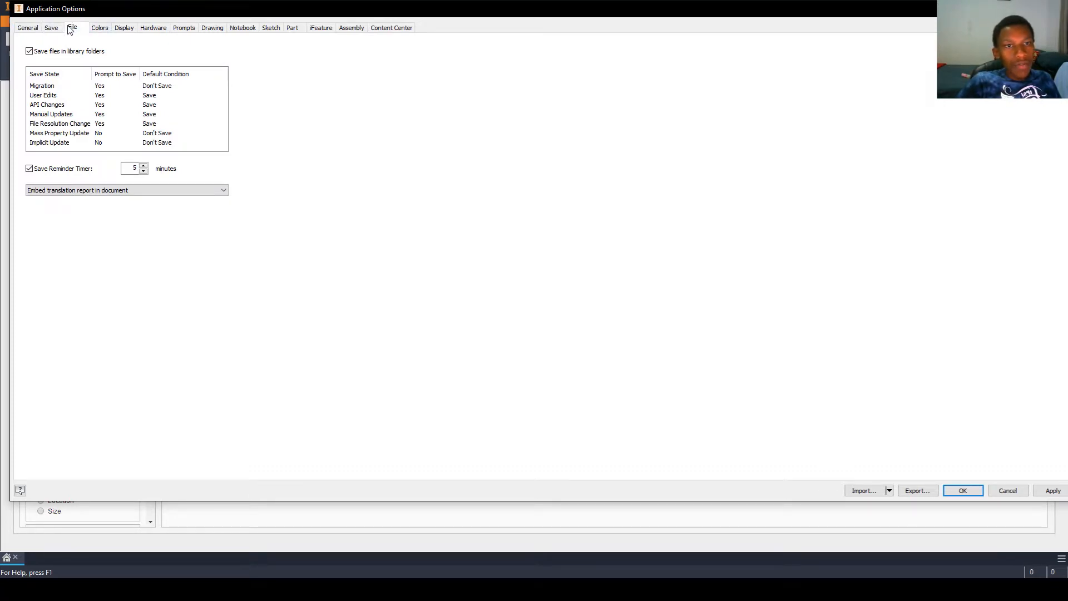
click(71, 29)
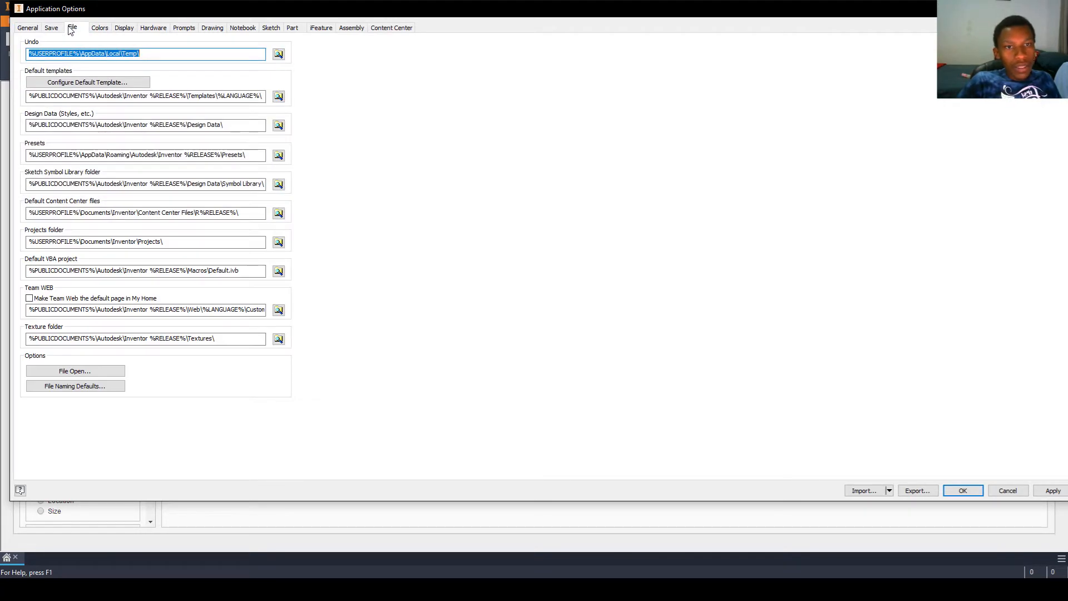
click(71, 83)
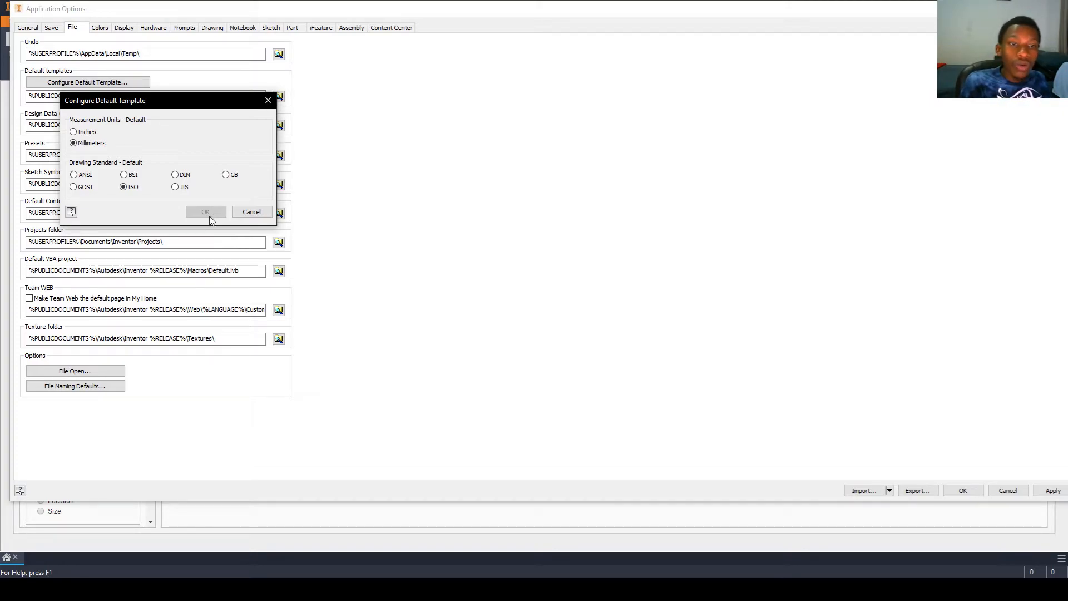
click(74, 132)
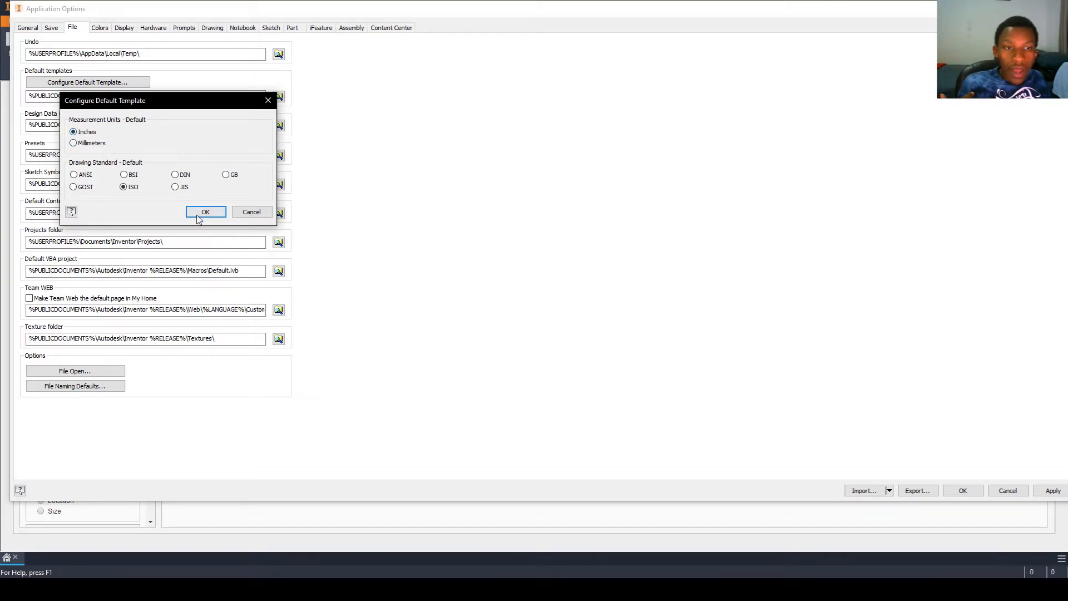
click(198, 214)
click(145, 189)
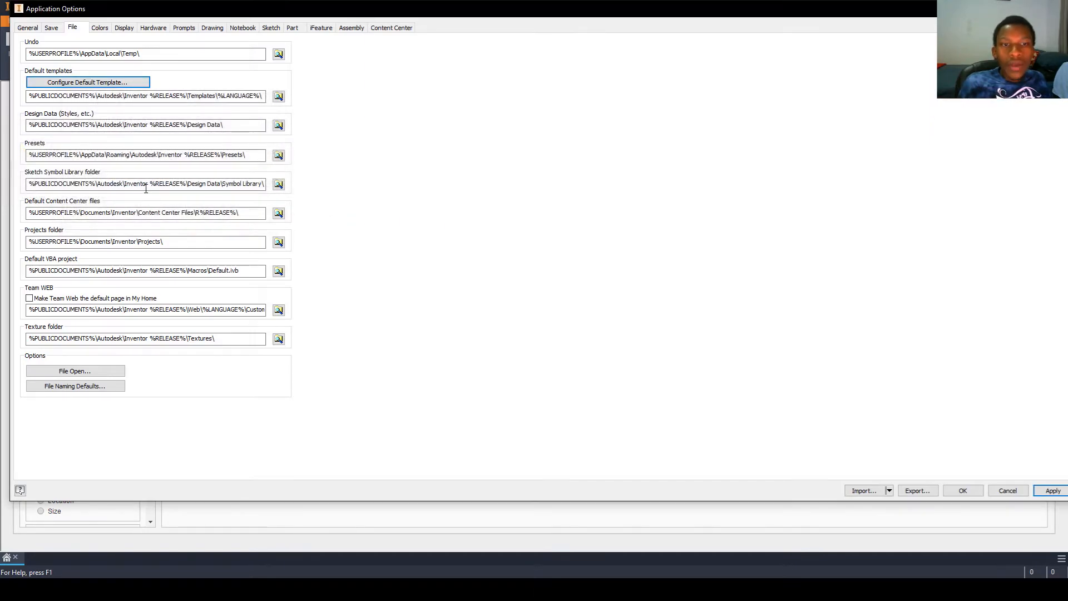
Step: Set the default template's measurement units to millimeters with the ISO drawing standard, overwriting the existing template
click(84, 85)
click(89, 143)
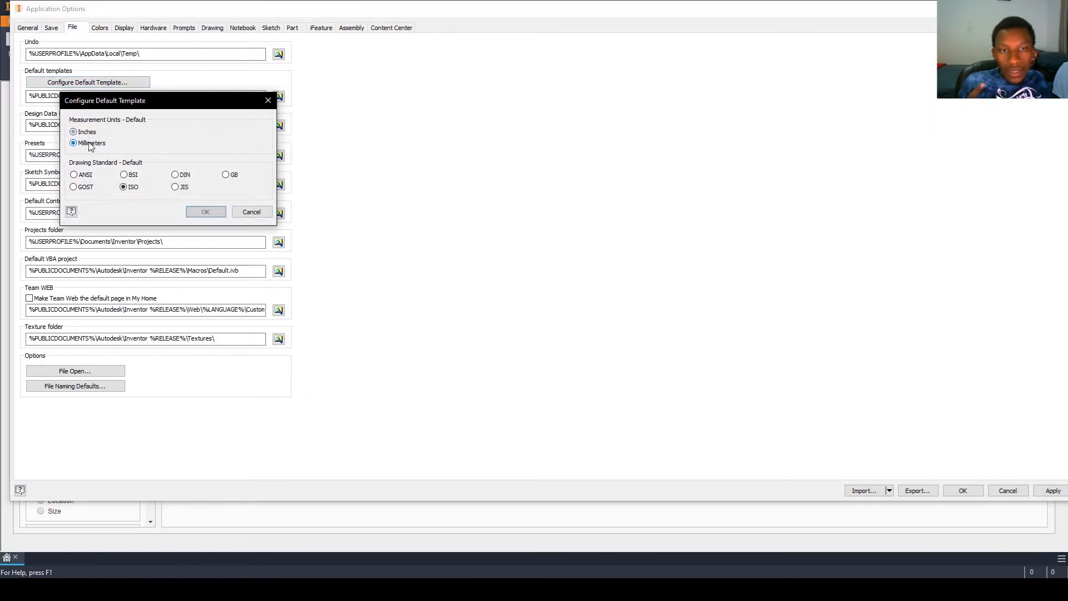
click(194, 215)
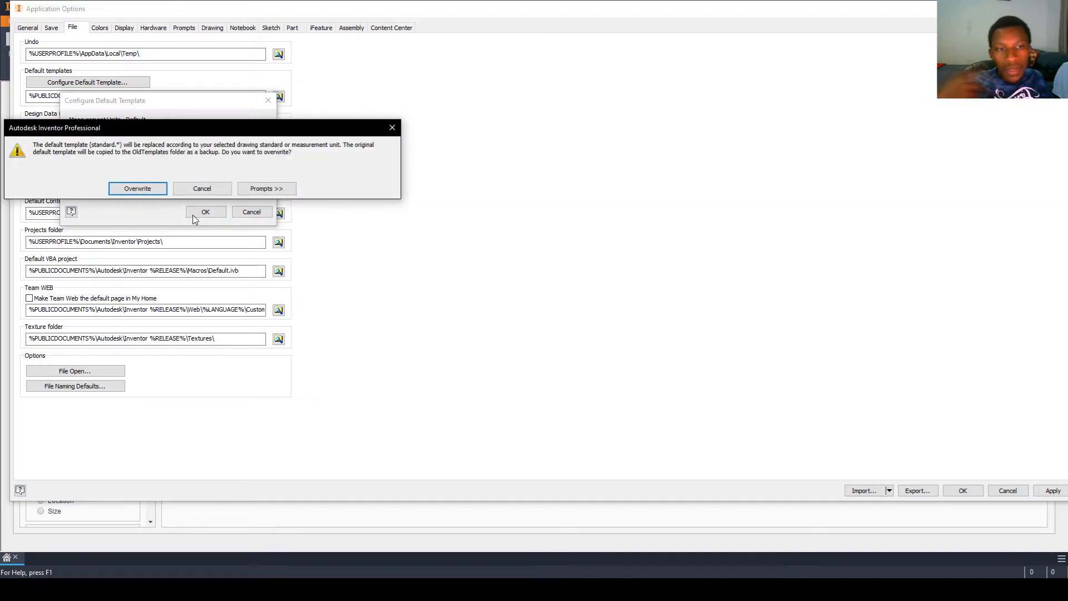
click(140, 188)
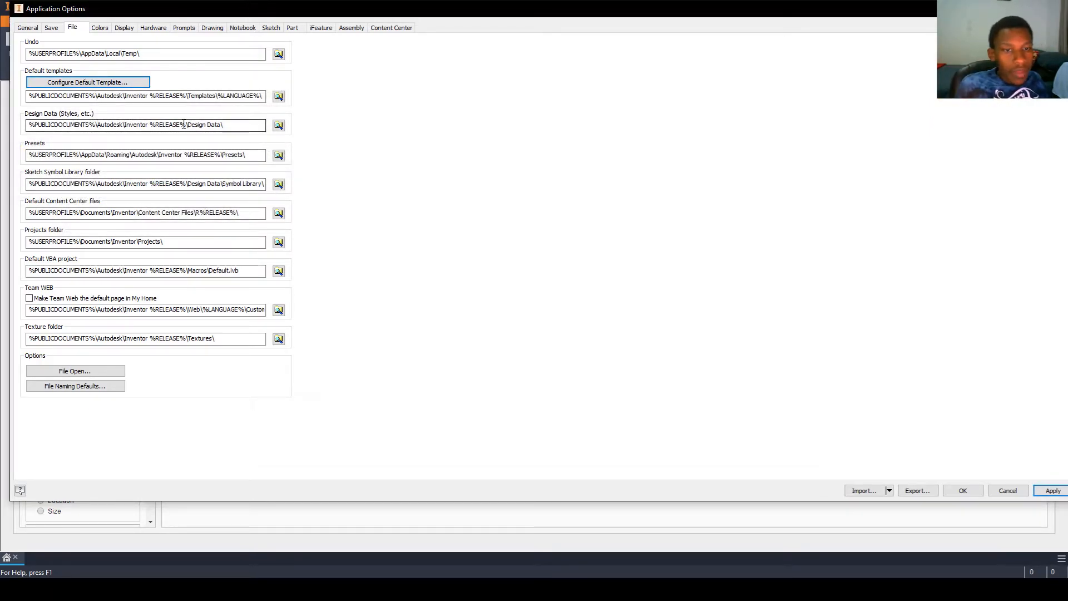
Step: Try the Light UI theme, switch to Dark (pre-release), and apply the theme
click(101, 29)
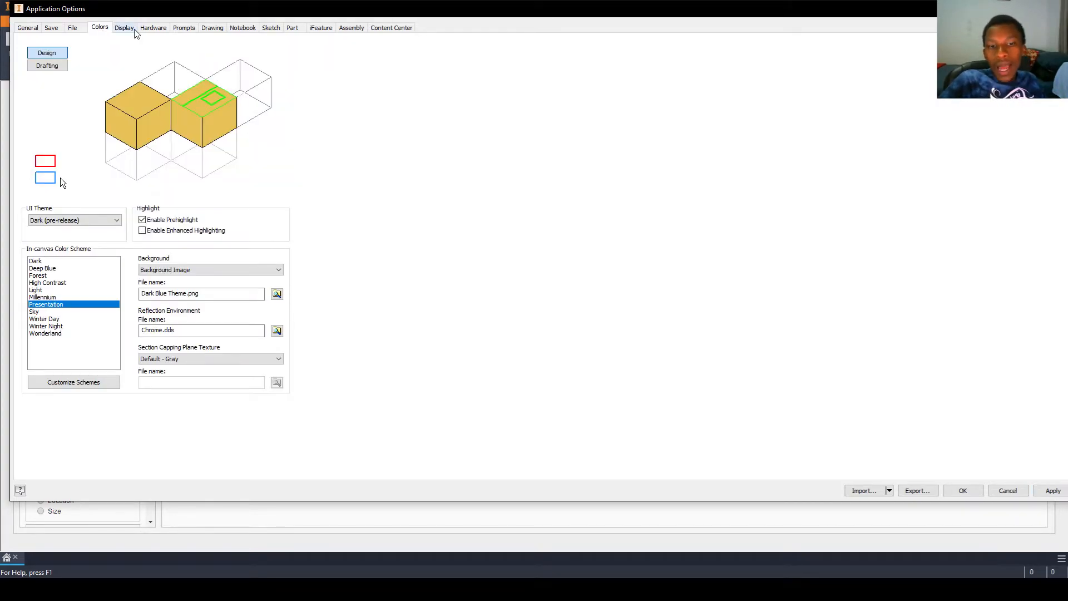
click(58, 222)
click(39, 238)
click(56, 221)
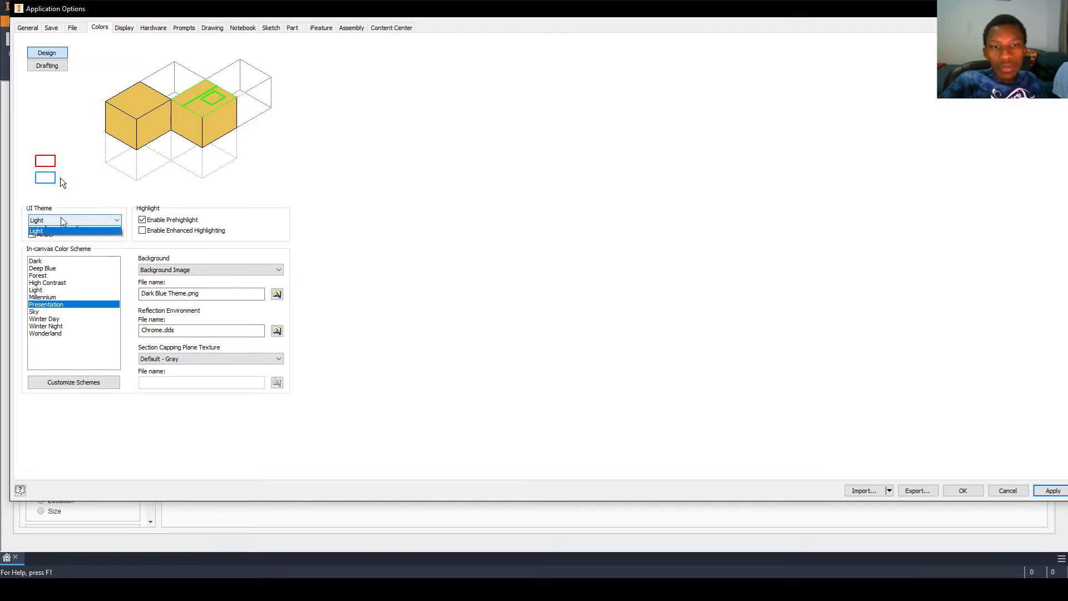
click(51, 230)
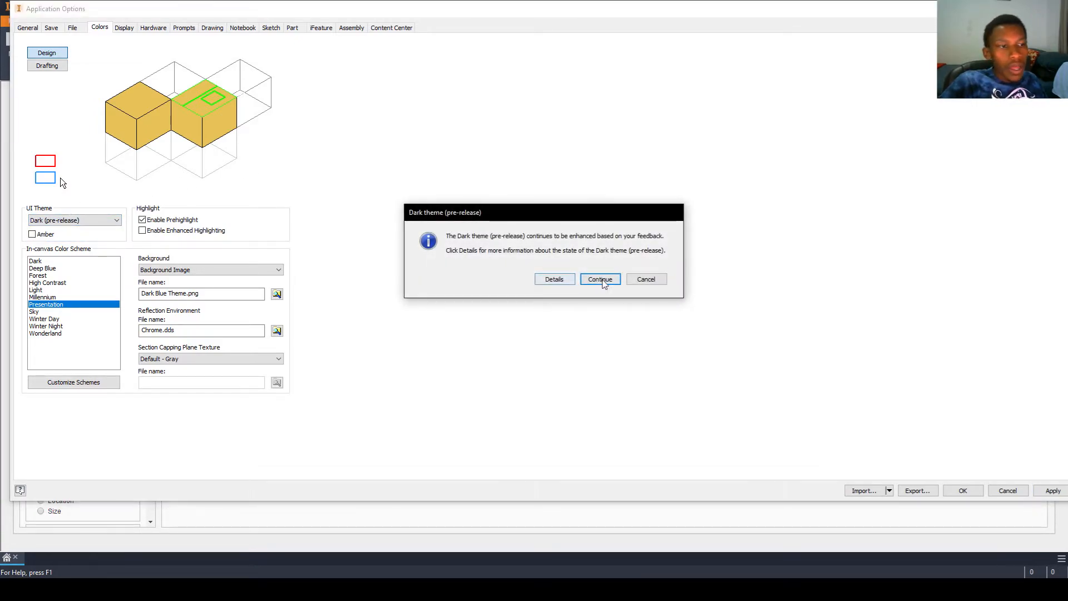
click(599, 281)
click(1049, 490)
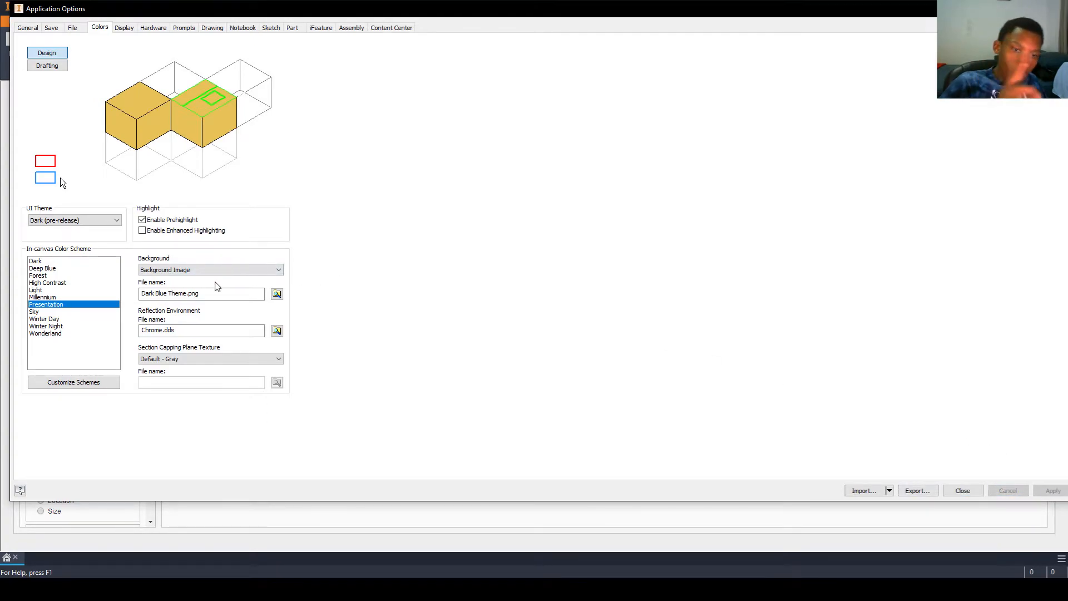
Step: Set the in-canvas color scheme to Presentation with Background Image as the background type
click(53, 297)
click(42, 304)
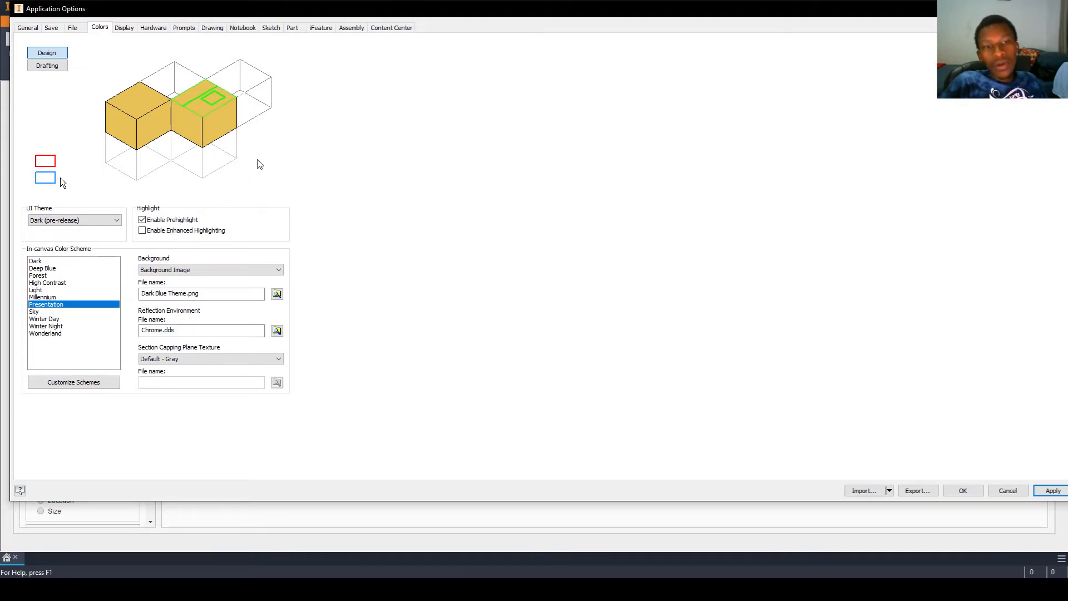
click(200, 271)
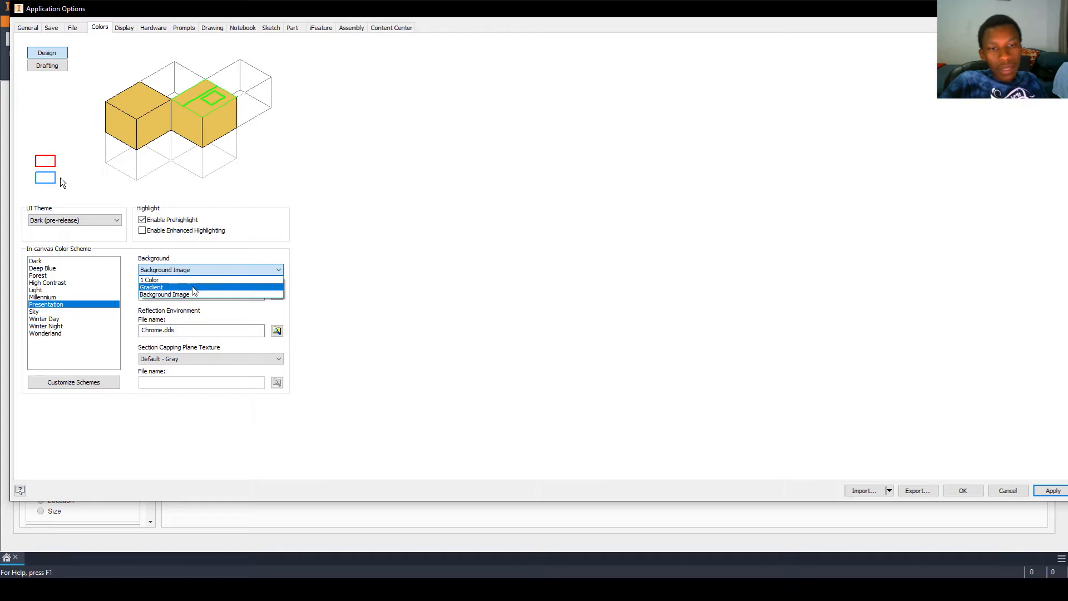
click(167, 296)
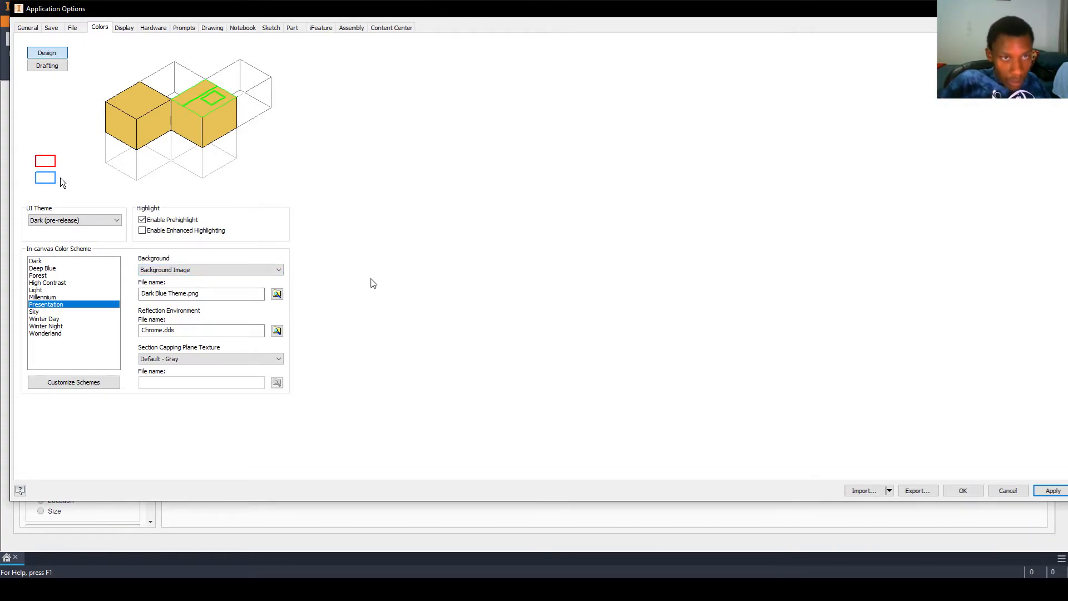
Step: Set the display options to use application settings for appearance, with Reverse direction enabled for zooming
click(132, 27)
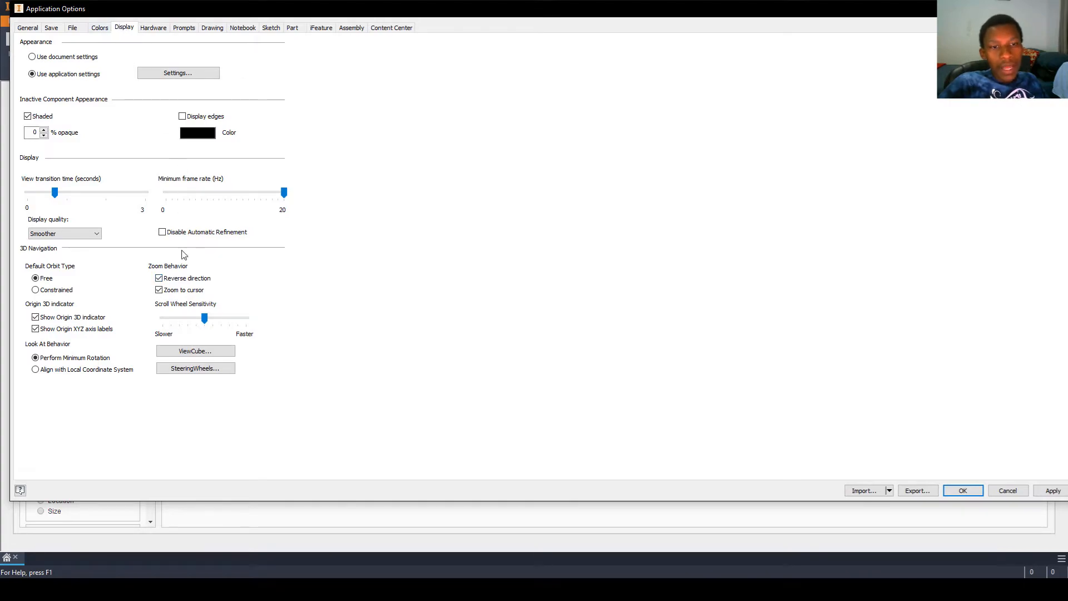
click(159, 281)
click(159, 280)
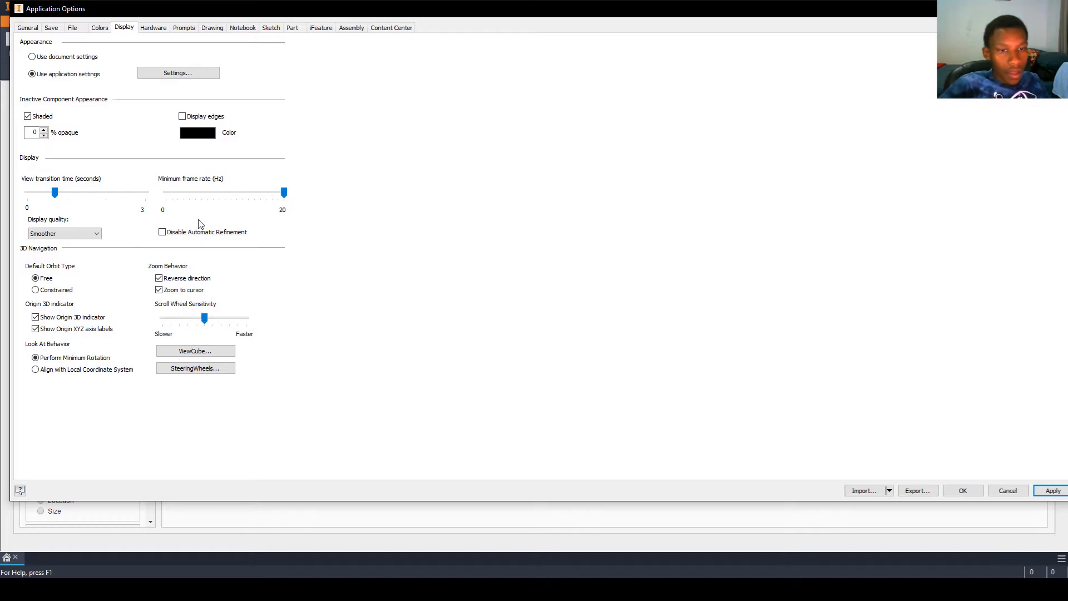
click(76, 58)
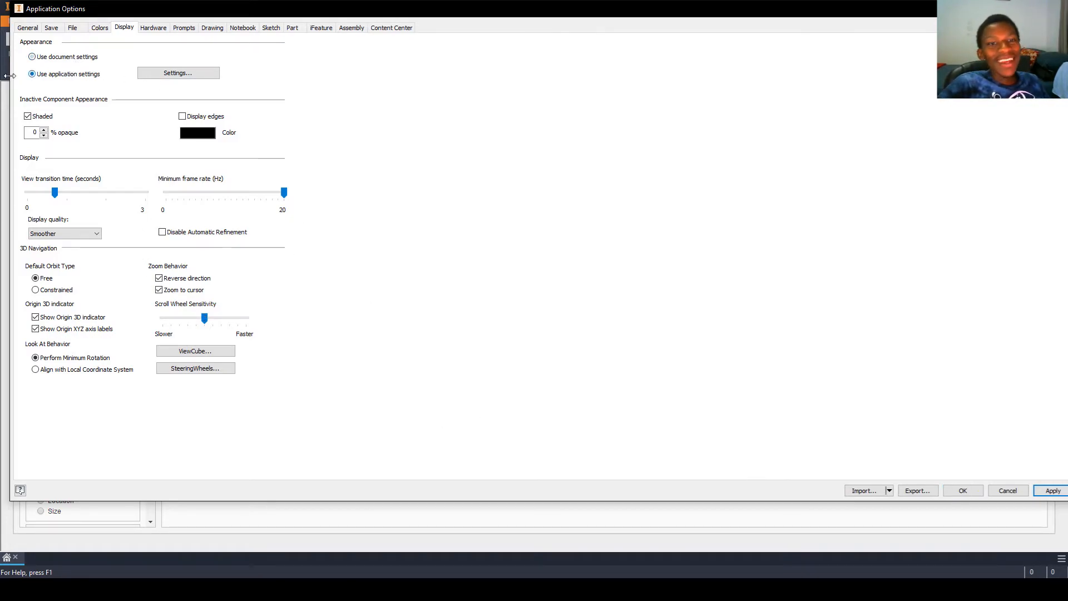
click(58, 76)
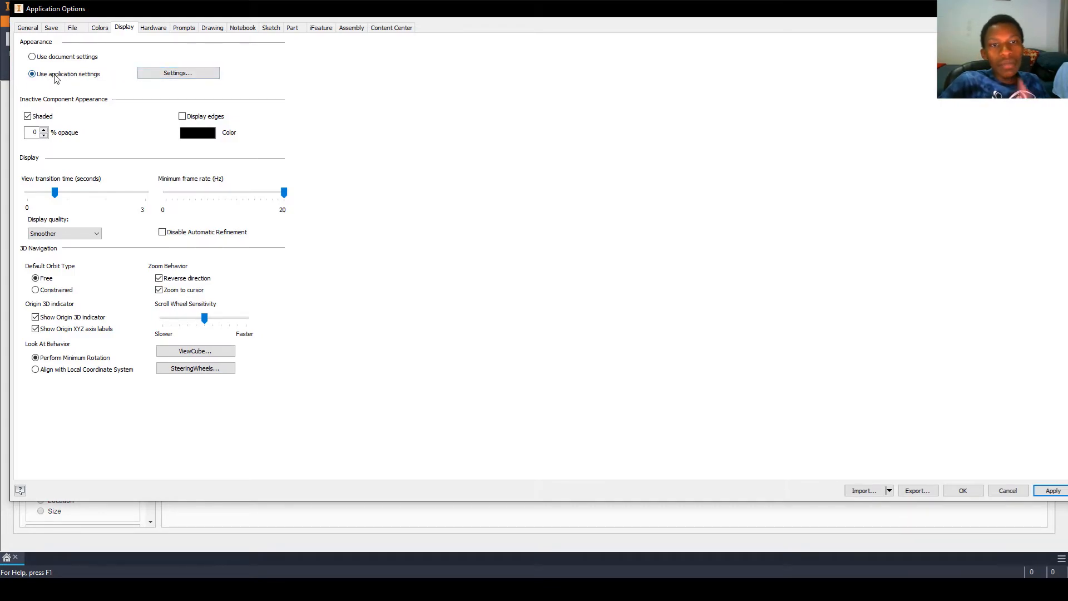
Step: Set the initial display appearance to orthographic projection and the Shaded with edges visual style
click(173, 78)
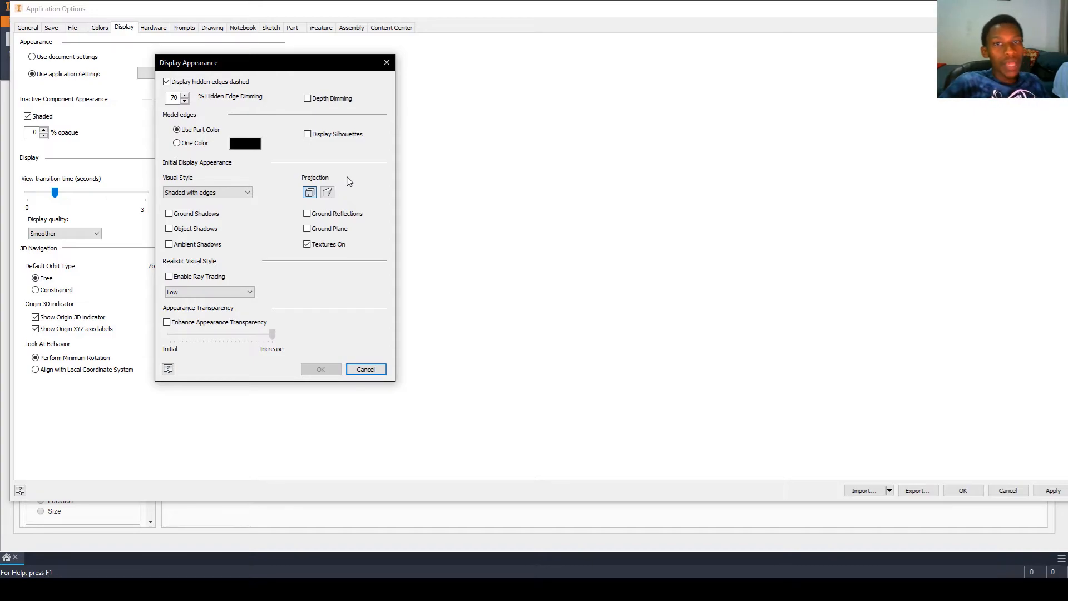
click(312, 195)
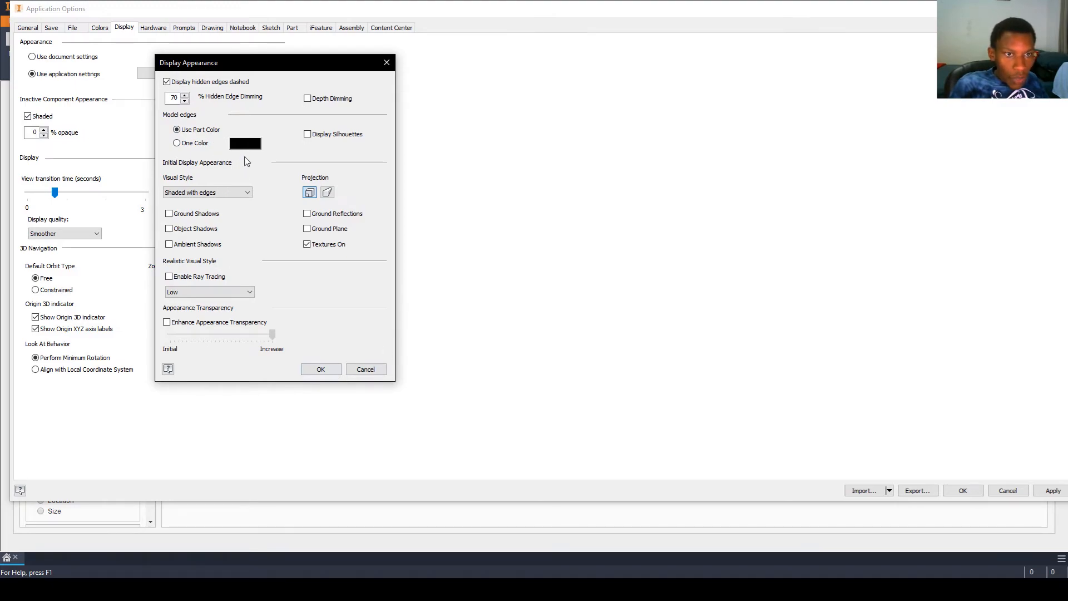
click(189, 192)
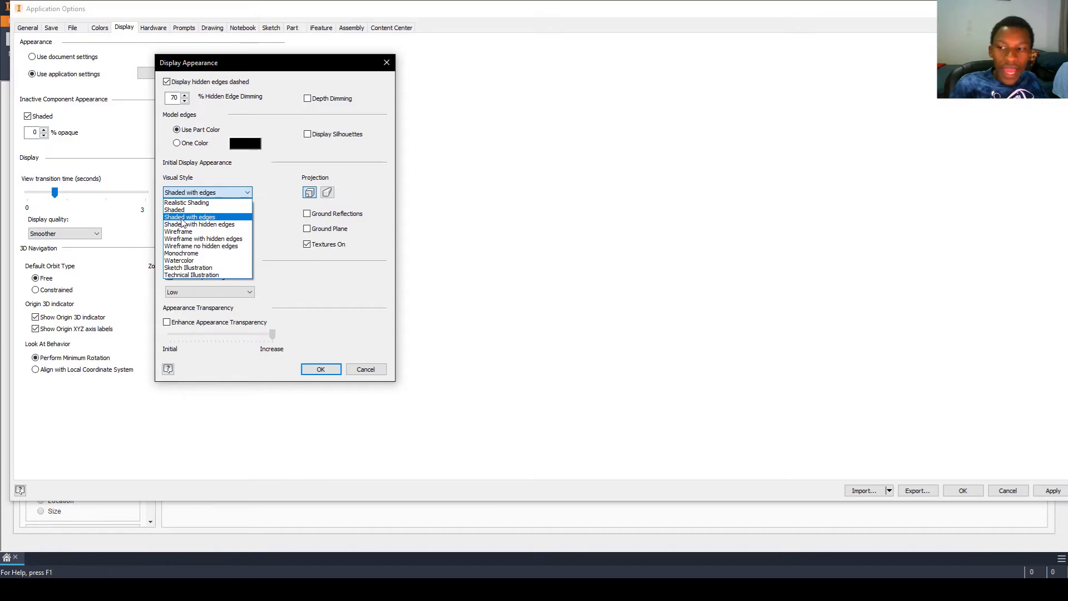
click(182, 218)
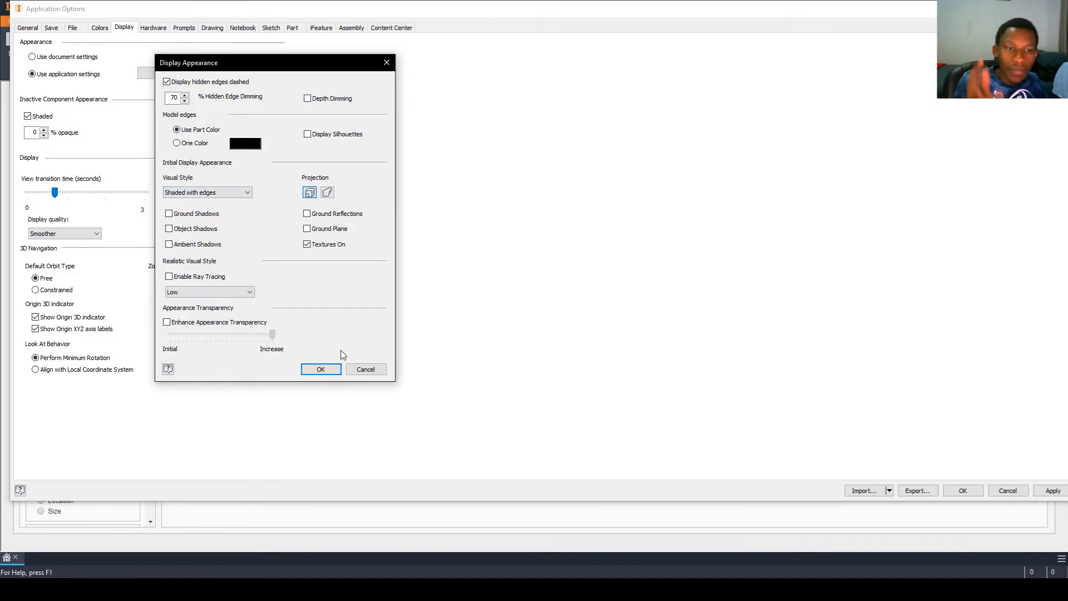
click(321, 369)
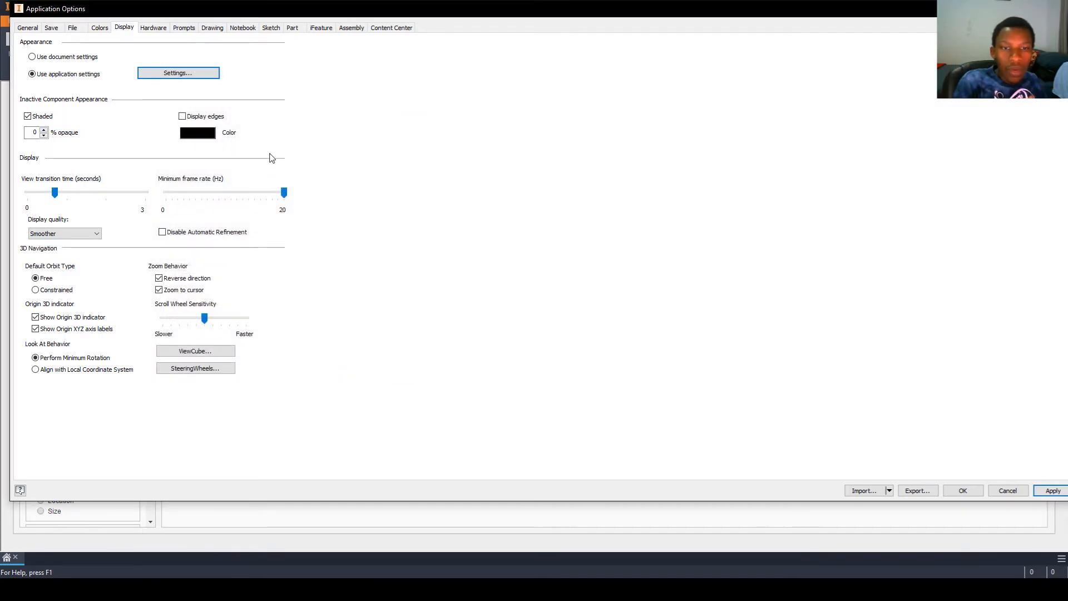
Step: Review the Hardware, Prompts, Notebook, Sketch, iFeature, Assembly and Content Center options, and accept the application options
click(163, 31)
click(184, 27)
click(243, 28)
click(271, 27)
click(321, 28)
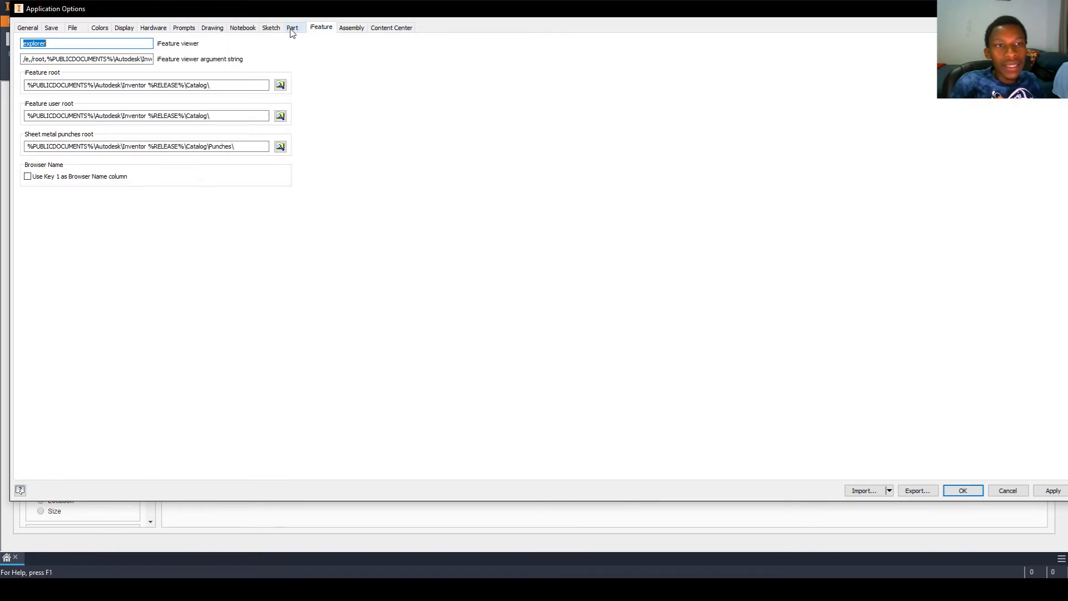
click(351, 28)
click(392, 28)
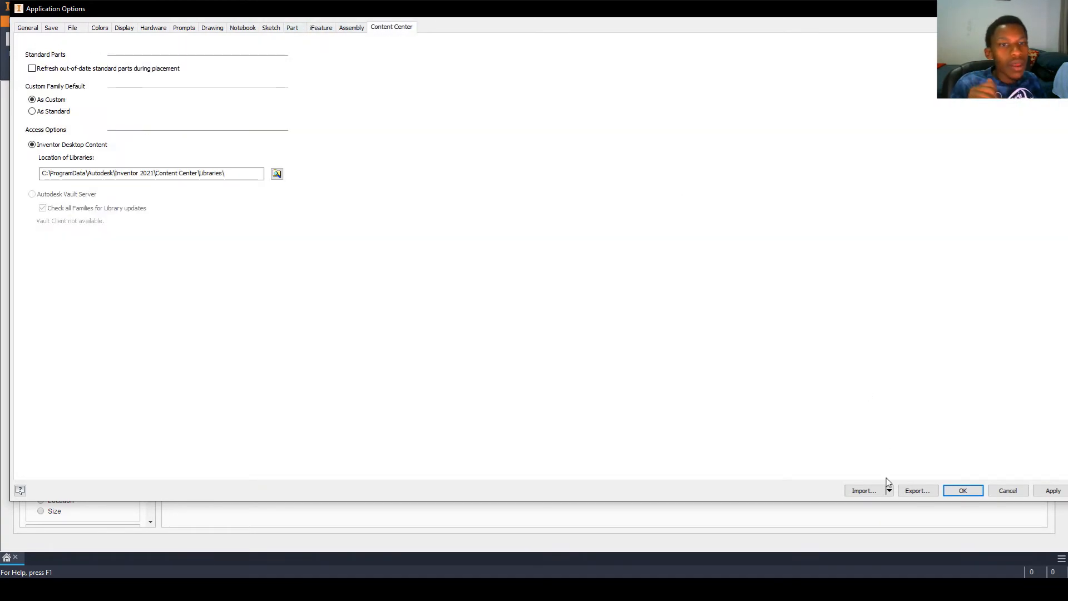
click(346, 31)
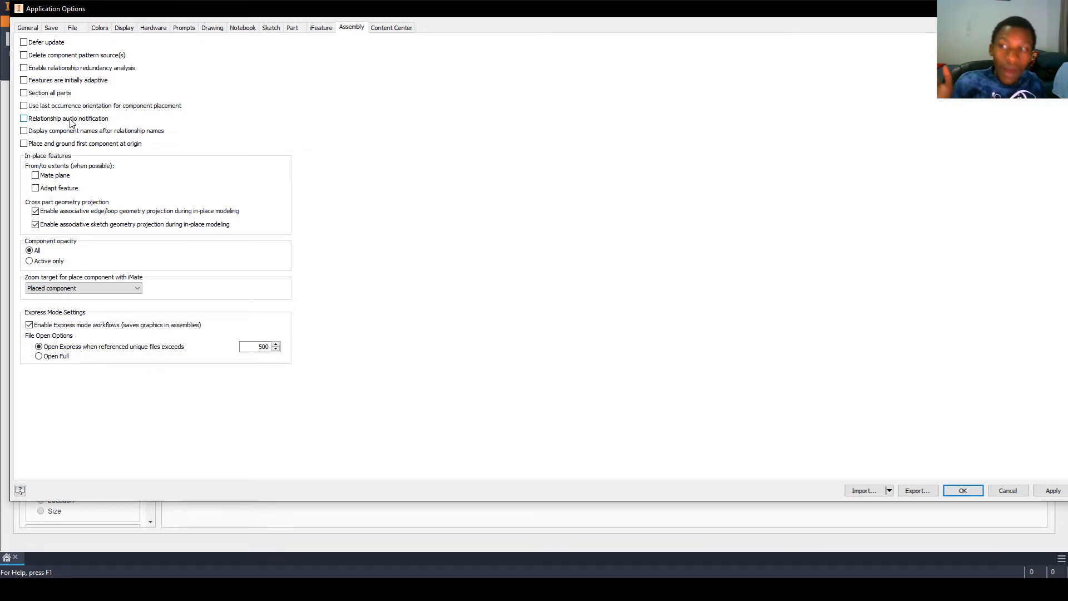
click(387, 29)
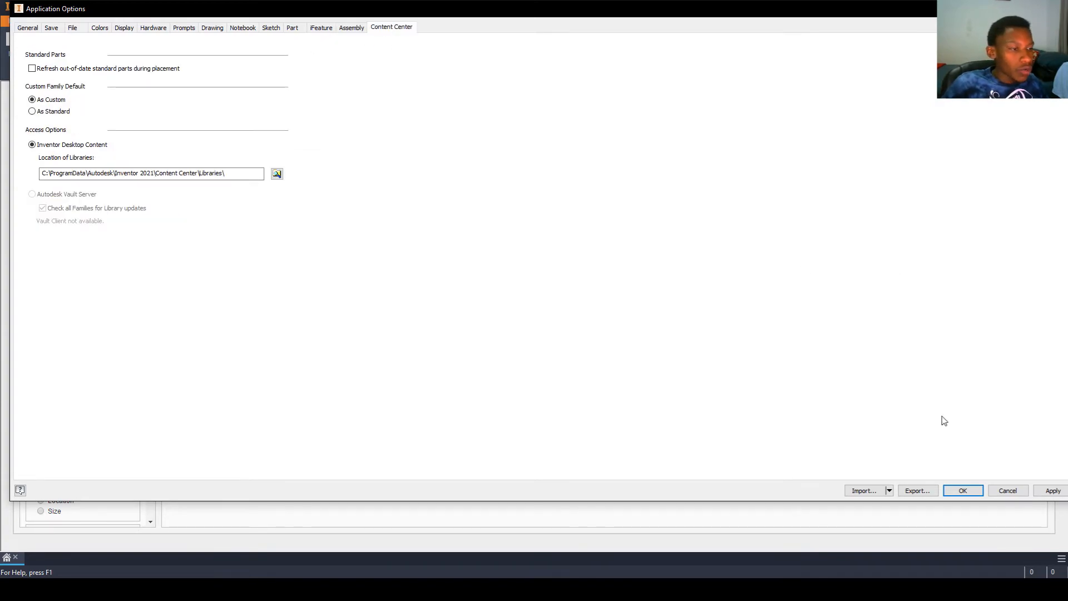
click(965, 491)
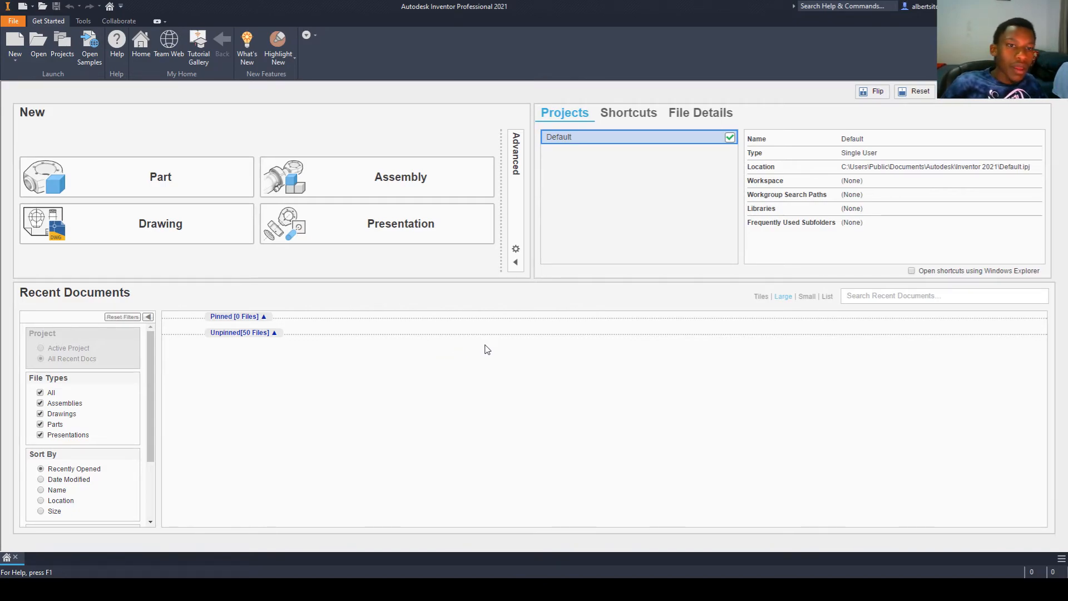
Step: Create a new part and start a 2D sketch on the XY plane
click(117, 179)
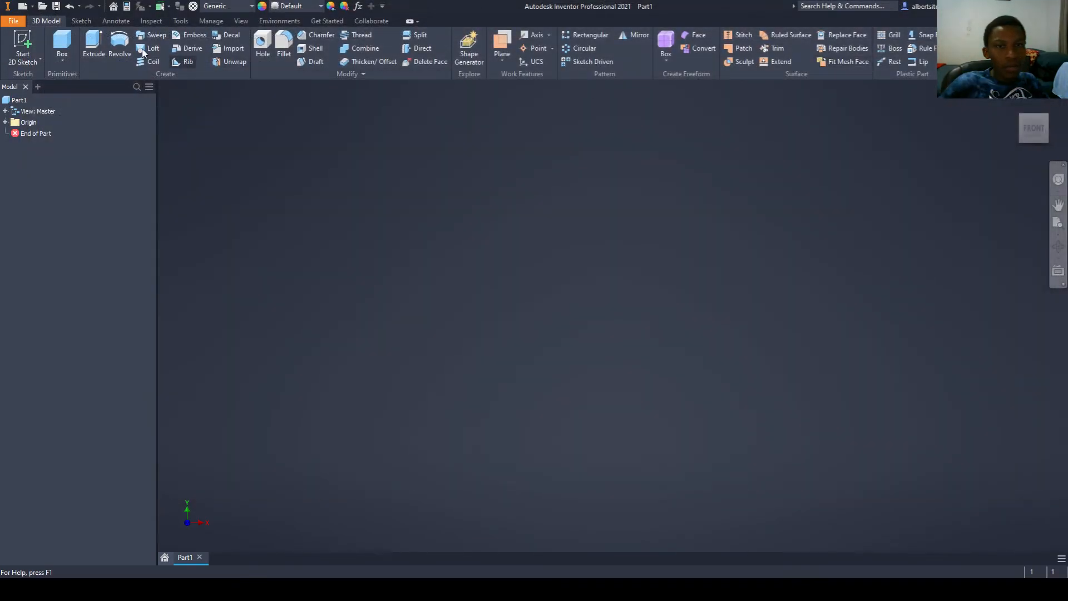
click(23, 44)
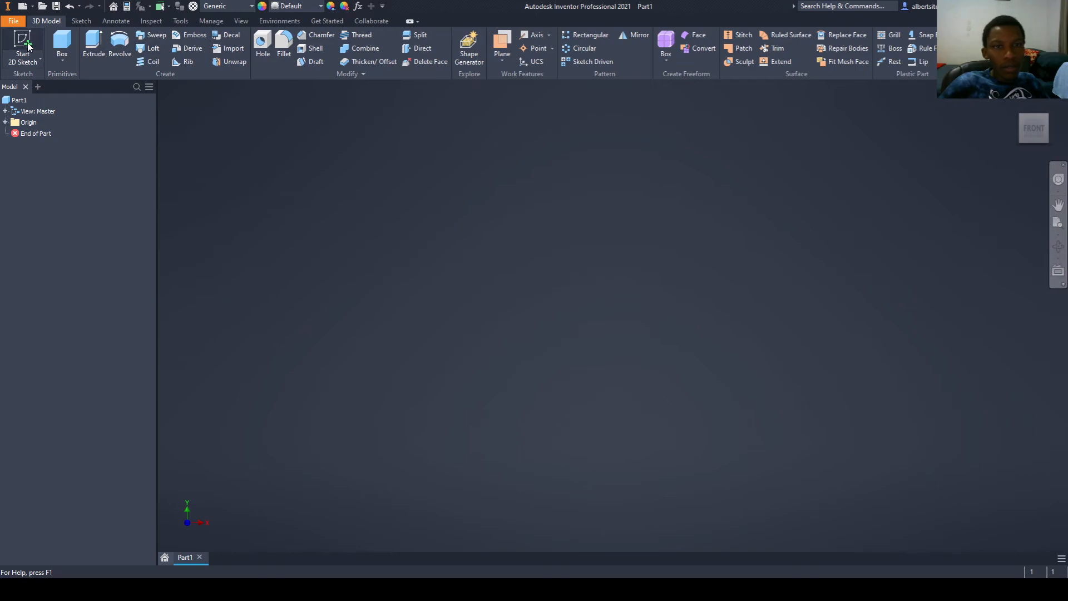
click(534, 177)
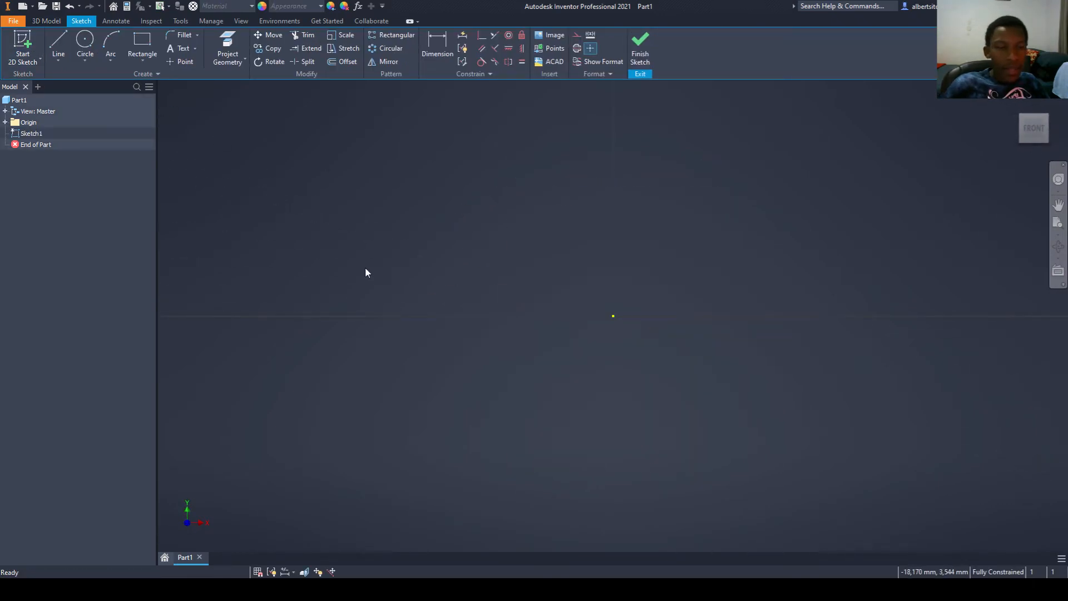
Step: Draw a closed line profile from the origin, about 9 mm wide and 26 mm tall, with a slanted step down to an outer foot
middle_drag(575, 267, 532, 346)
click(58, 45)
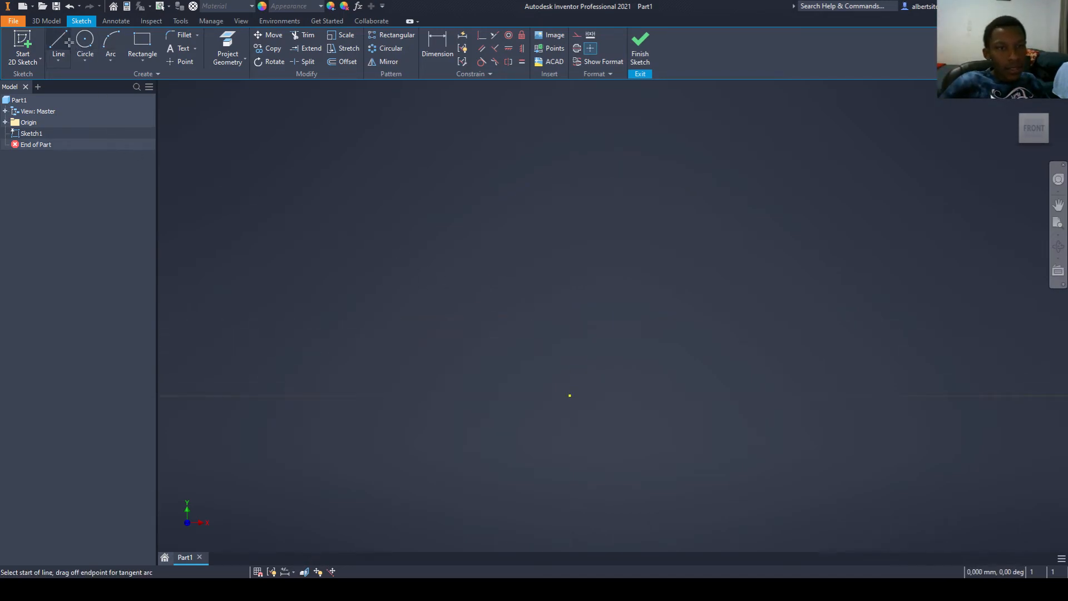
click(570, 396)
click(646, 396)
click(661, 414)
click(691, 415)
middle_drag(692, 102, 690, 231)
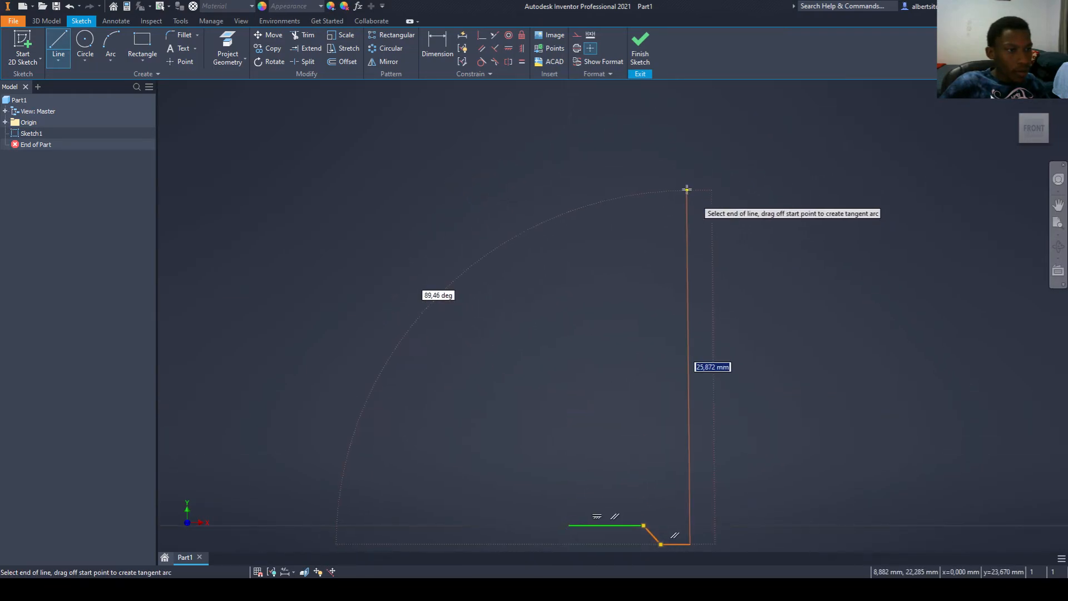
click(691, 181)
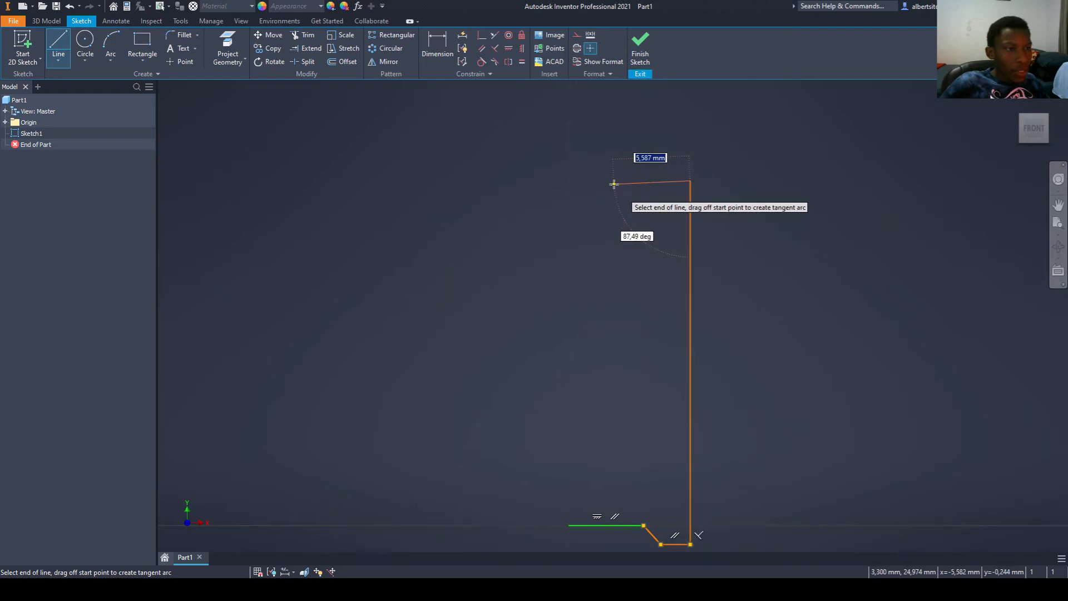
click(568, 180)
click(568, 525)
Step: Finish the sketch and revolve the profile a full 360 degrees around its vertical line through the origin
click(640, 47)
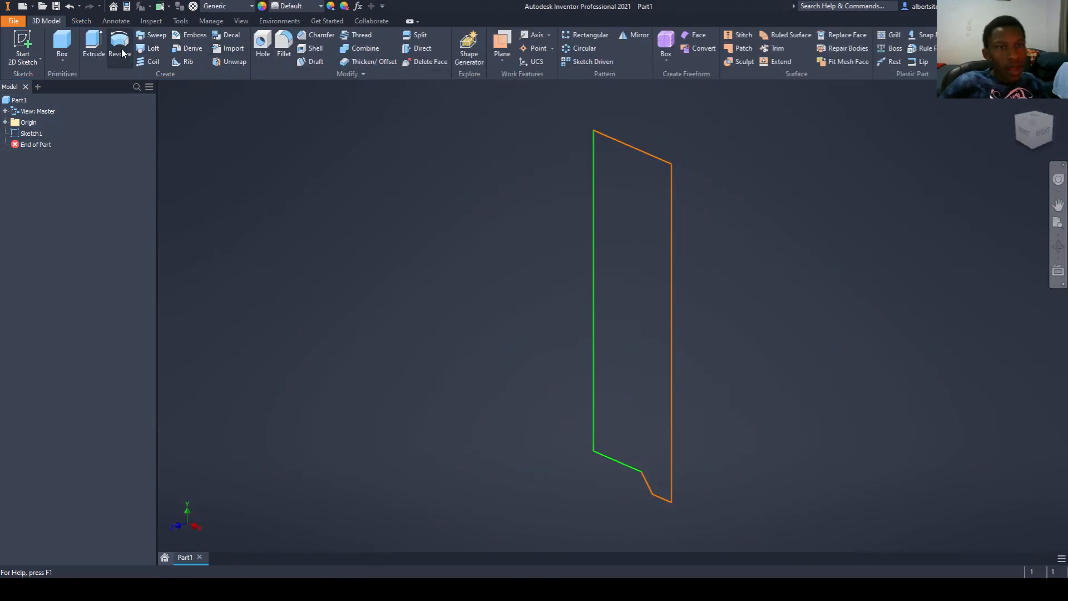
click(593, 265)
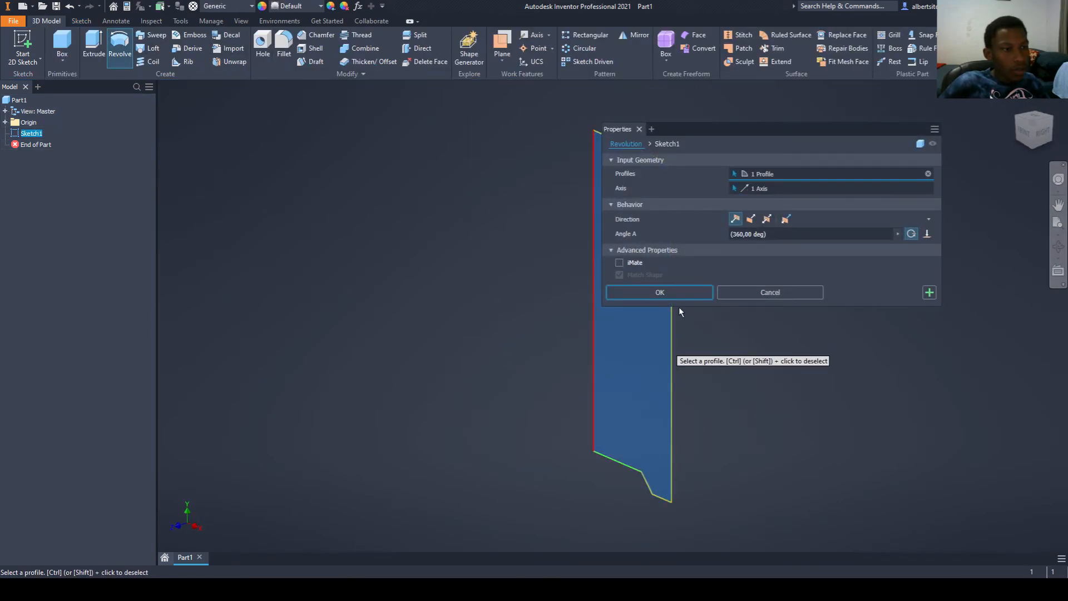
click(660, 293)
Step: Set up a Shell that removes the cylinder's top face with a wall thickness of 0.5 mm
scroll(517, 389, down, 3)
shift+middle_drag(517, 389, 455, 424)
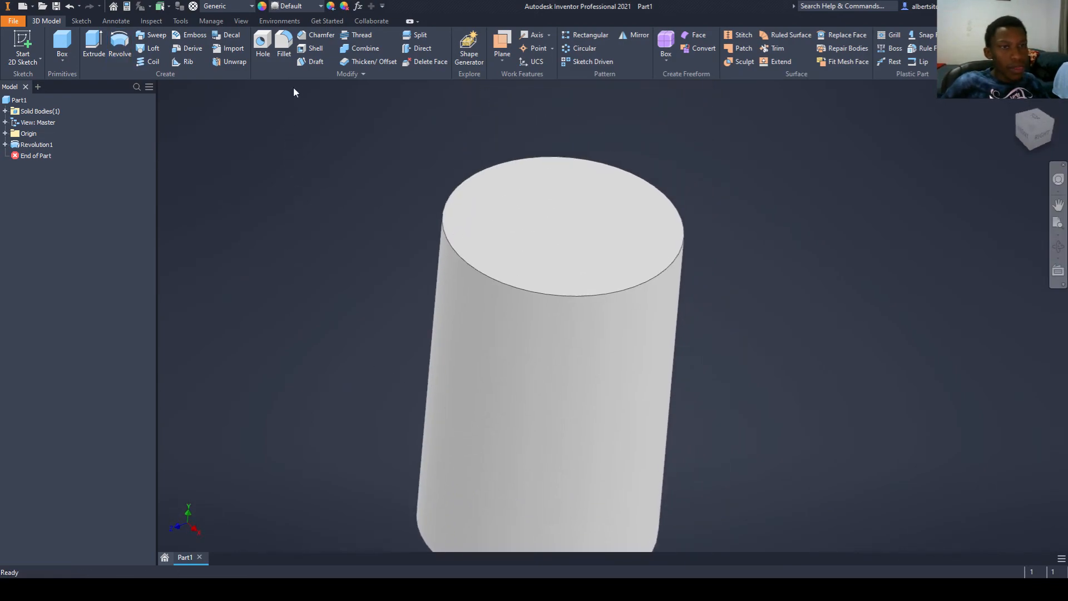
click(312, 56)
click(558, 214)
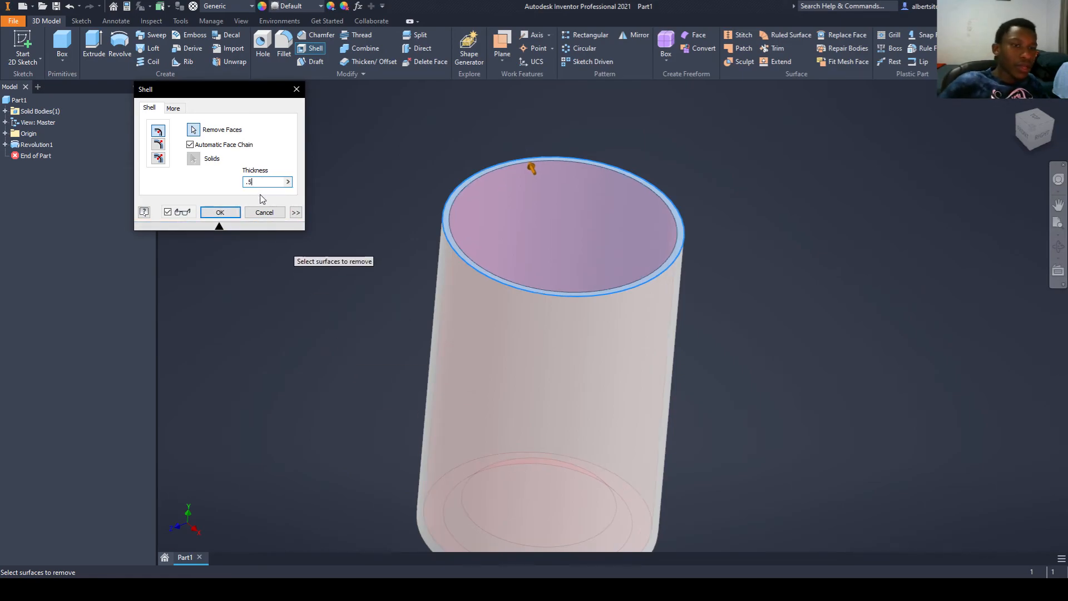
text(A)
shift+middle_drag(557, 454, 437, 256)
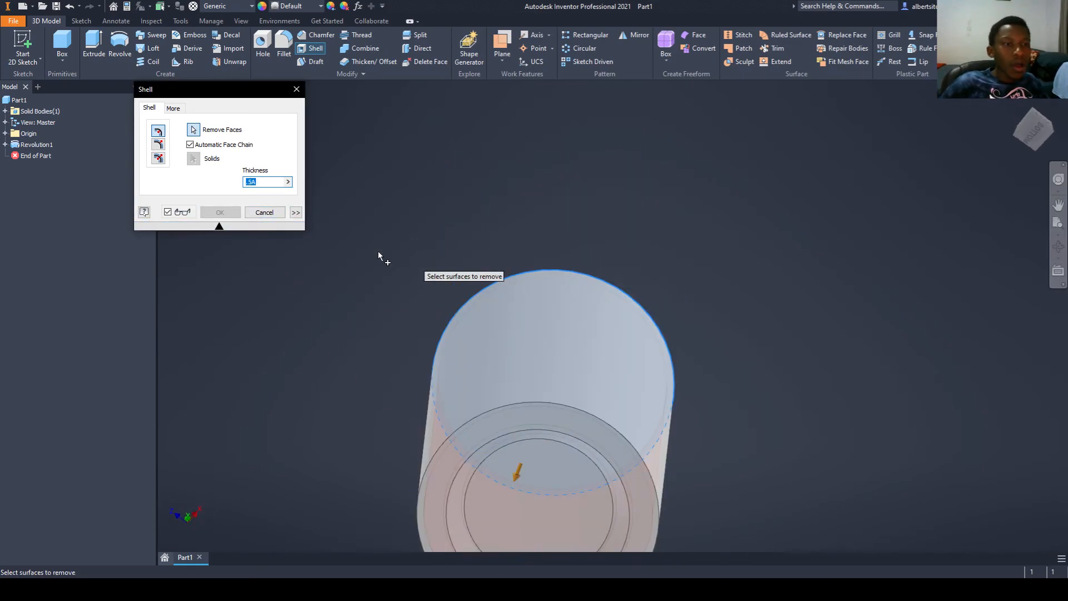
click(295, 212)
click(265, 183)
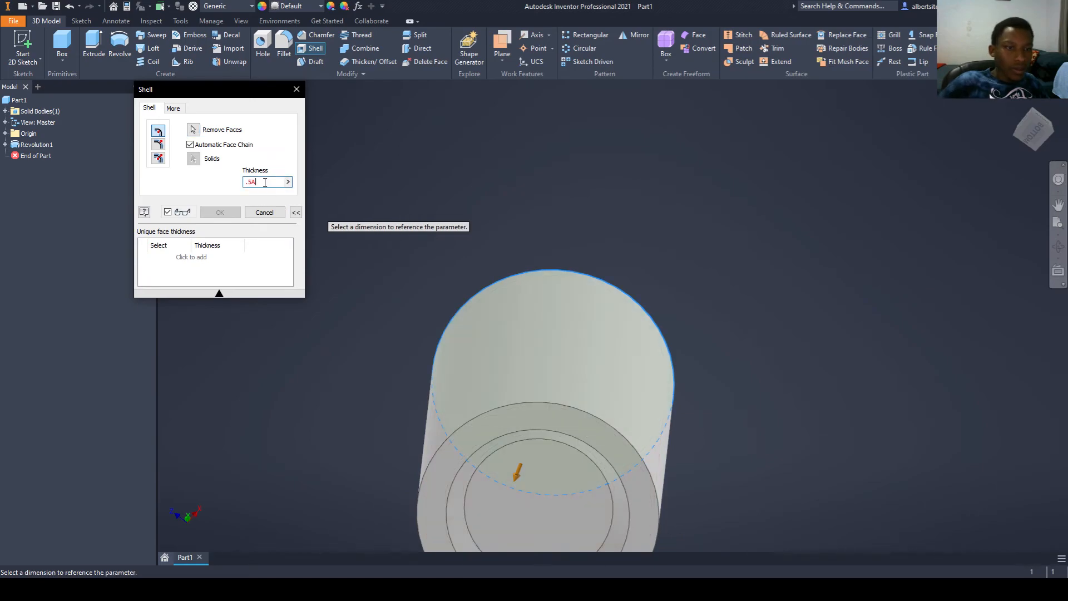
Step: Give the three underside faces a unique, larger shell thickness and apply the shell
click(192, 258)
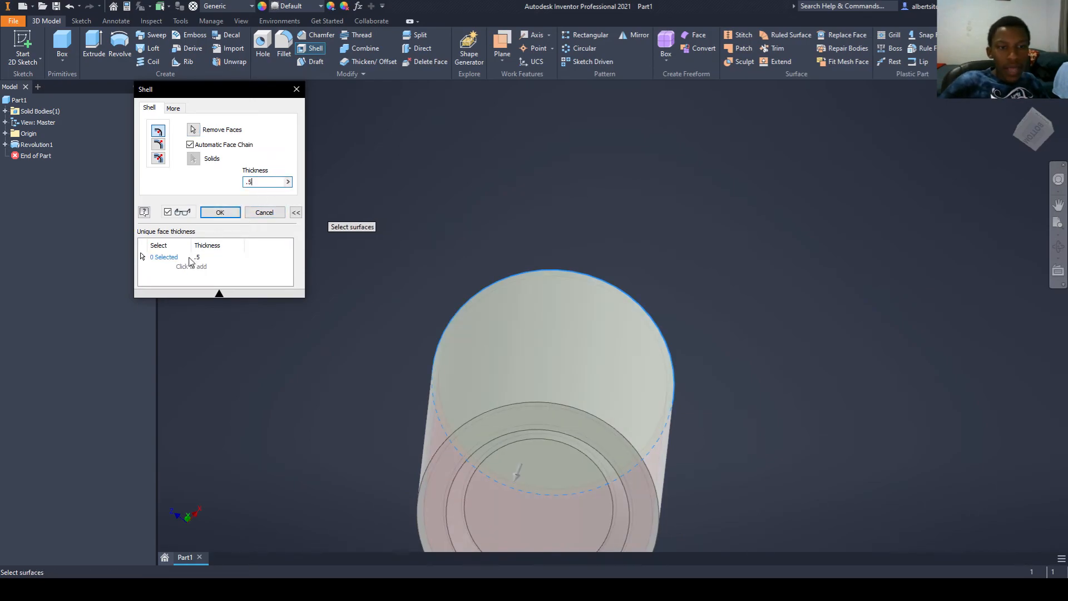
click(499, 418)
click(507, 479)
shift+middle_drag(567, 394, 534, 485)
middle_drag(531, 445, 505, 388)
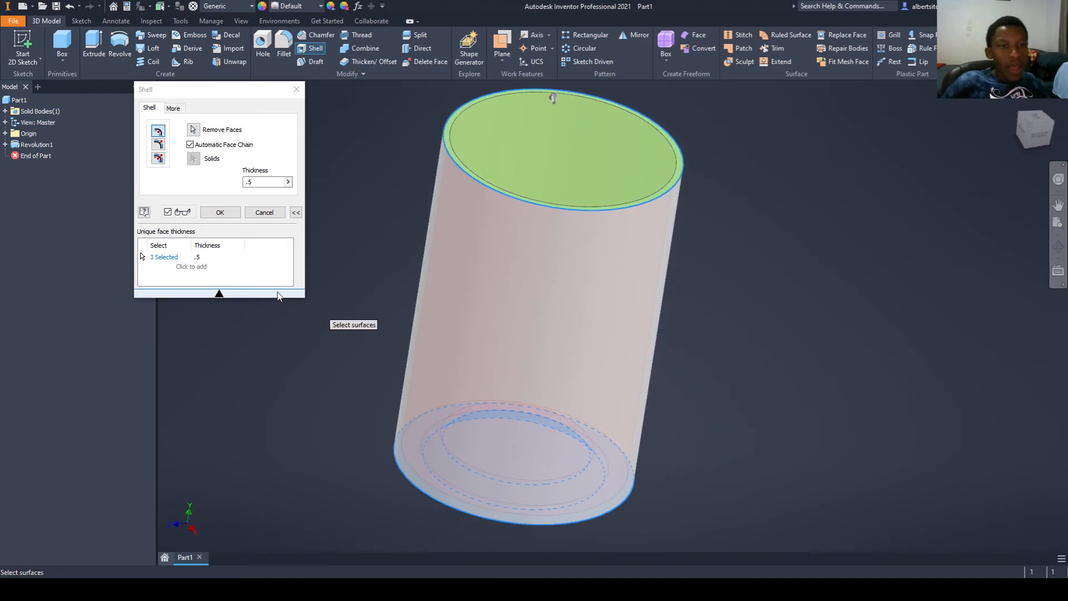
click(207, 257)
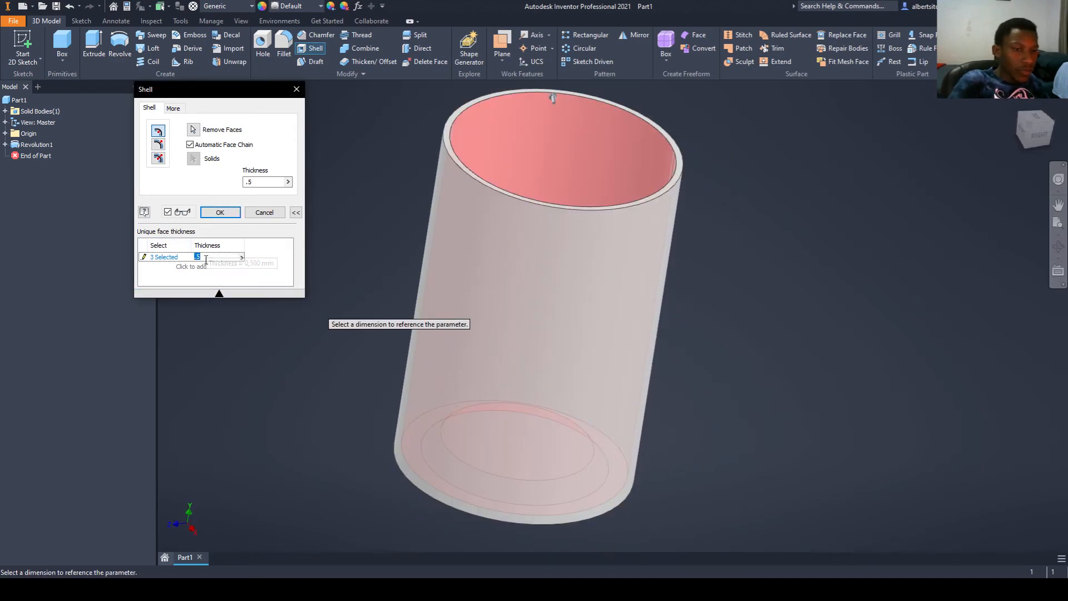
click(220, 212)
Step: Show the shelled part in a half section view cut along the YZ plane
shift+middle_drag(628, 383, 605, 328)
click(522, 411)
click(241, 21)
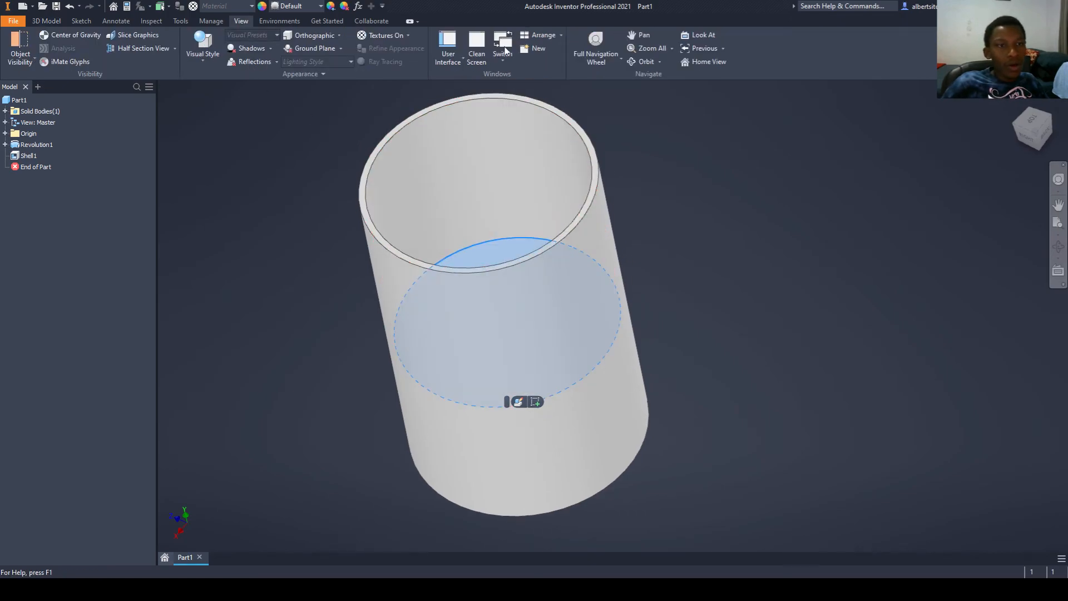
click(134, 48)
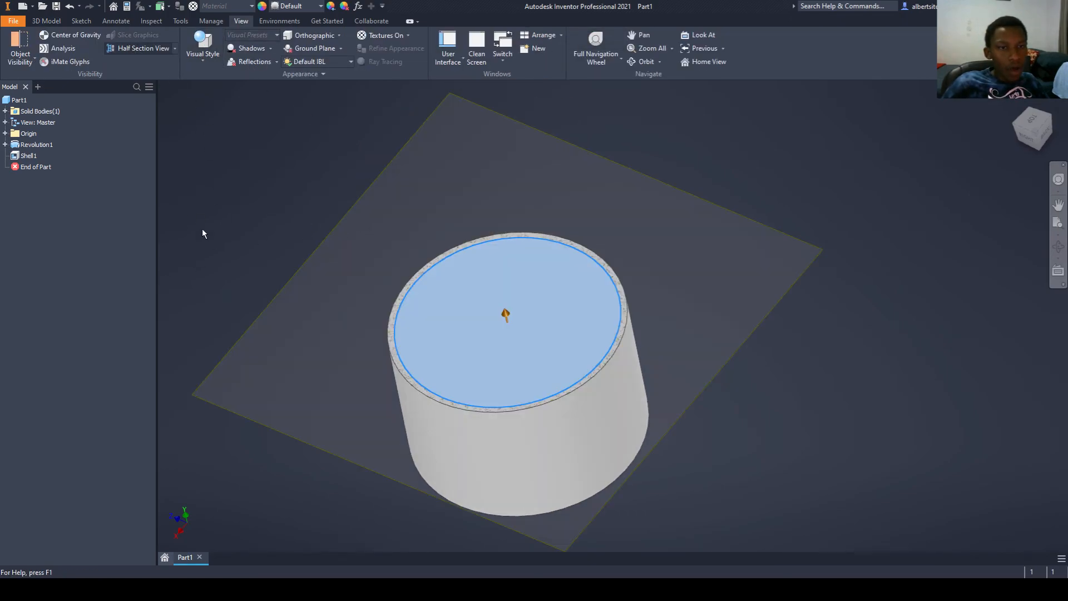
click(523, 272)
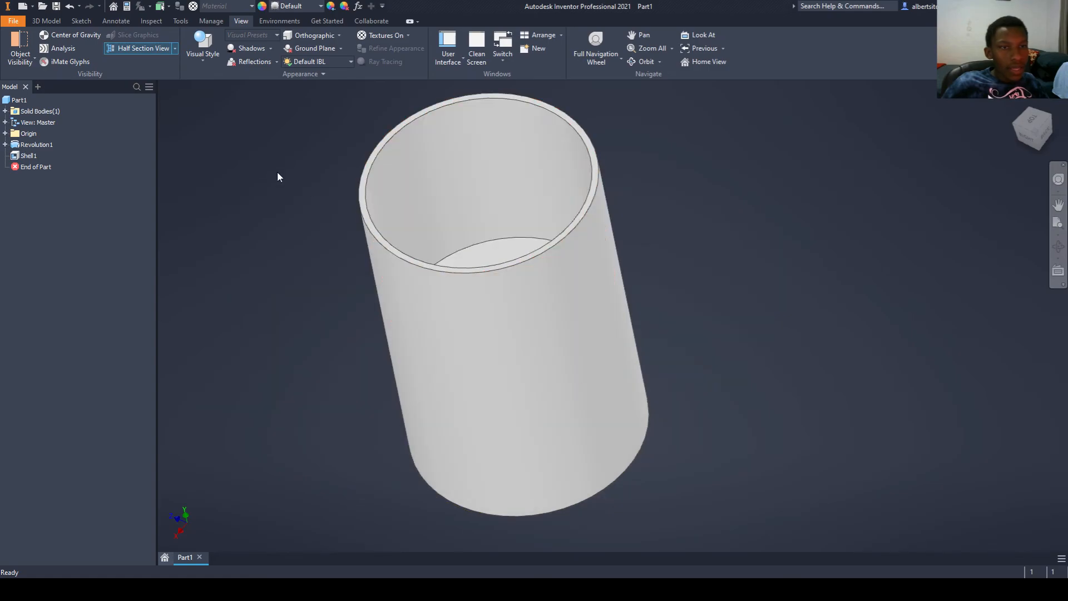
click(5, 134)
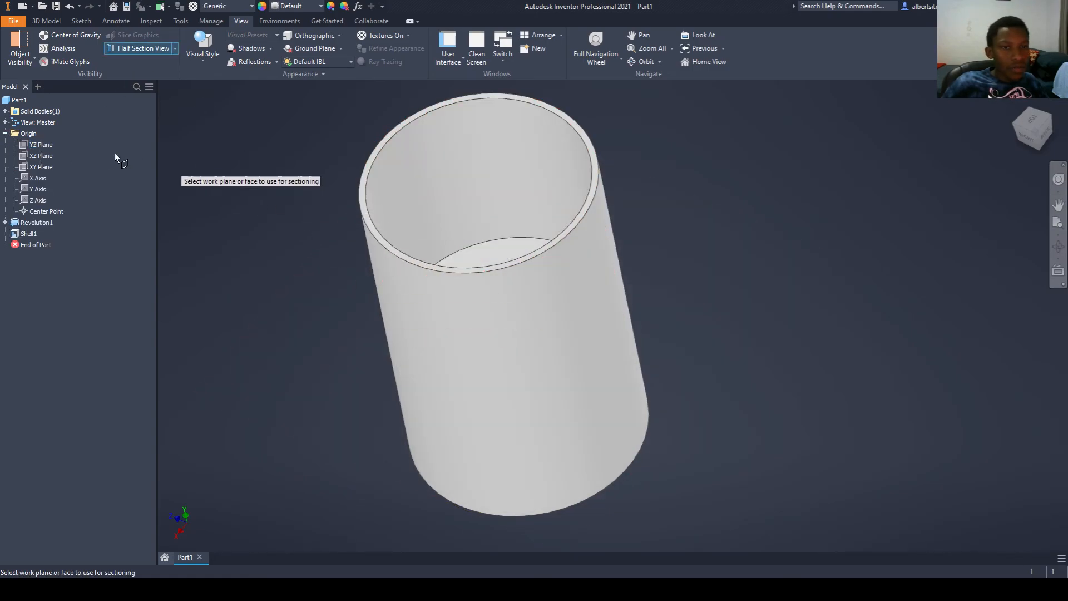
click(41, 146)
click(464, 391)
shift+middle_drag(377, 394, 423, 378)
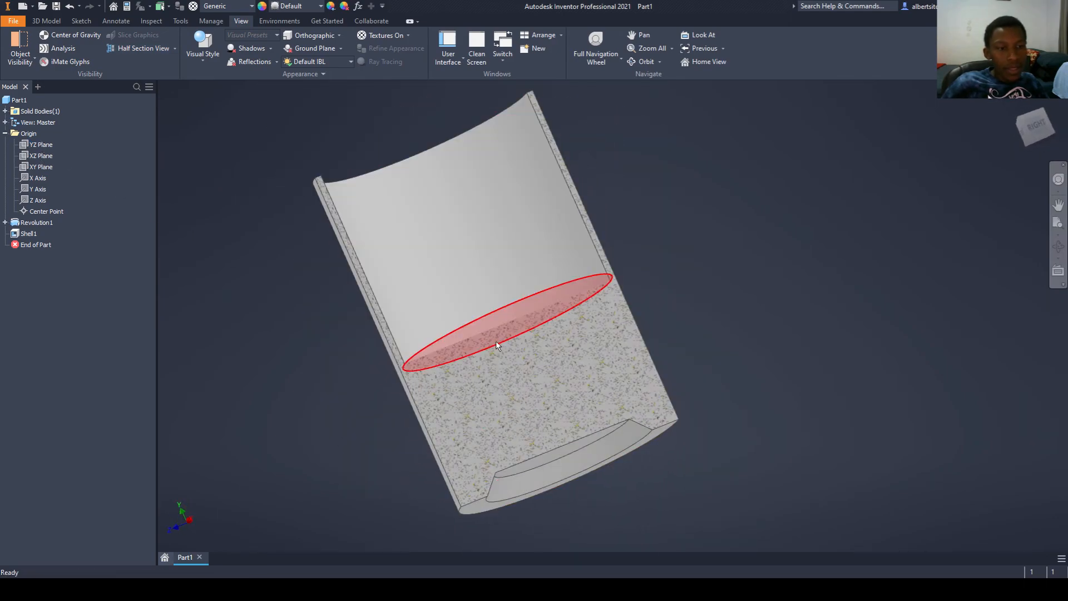
shift+middle_drag(499, 410, 167, 379)
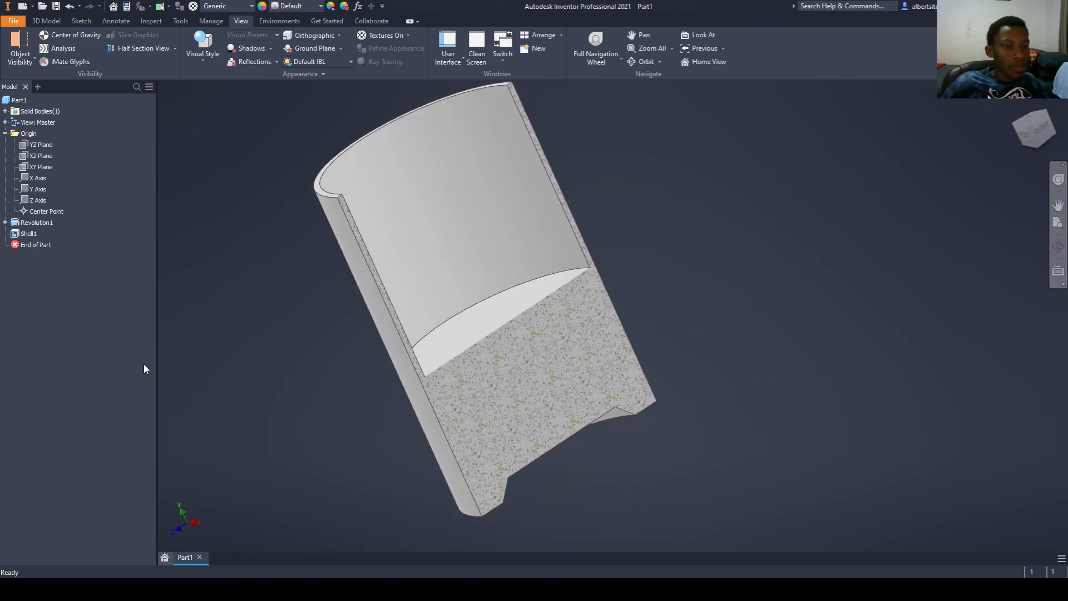
Step: Edit the shell feature so the unique thickness of the underside faces is 5 mm
right_click(31, 238)
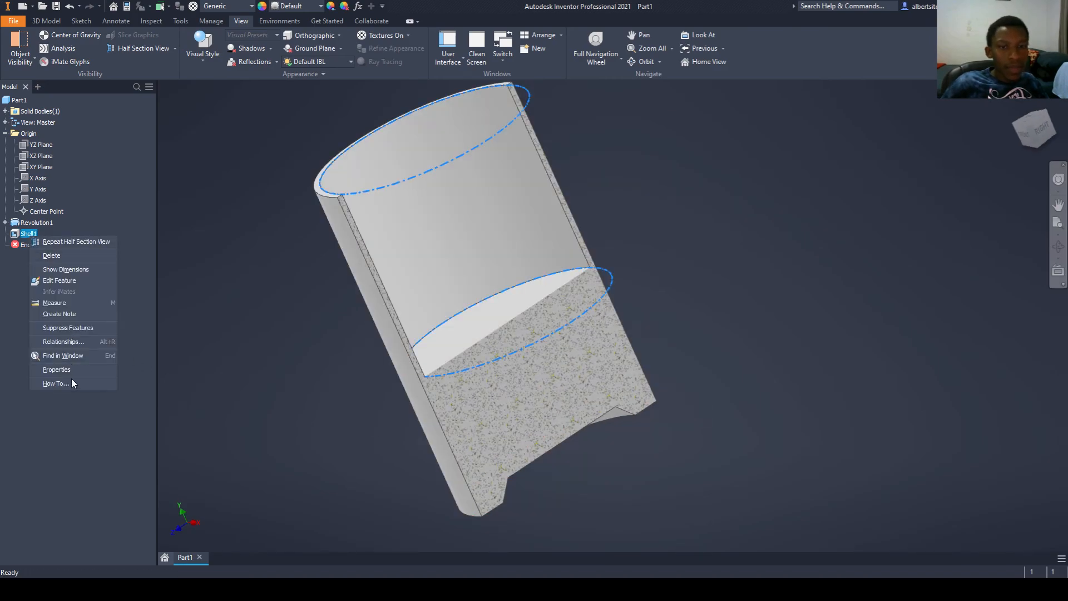
click(74, 284)
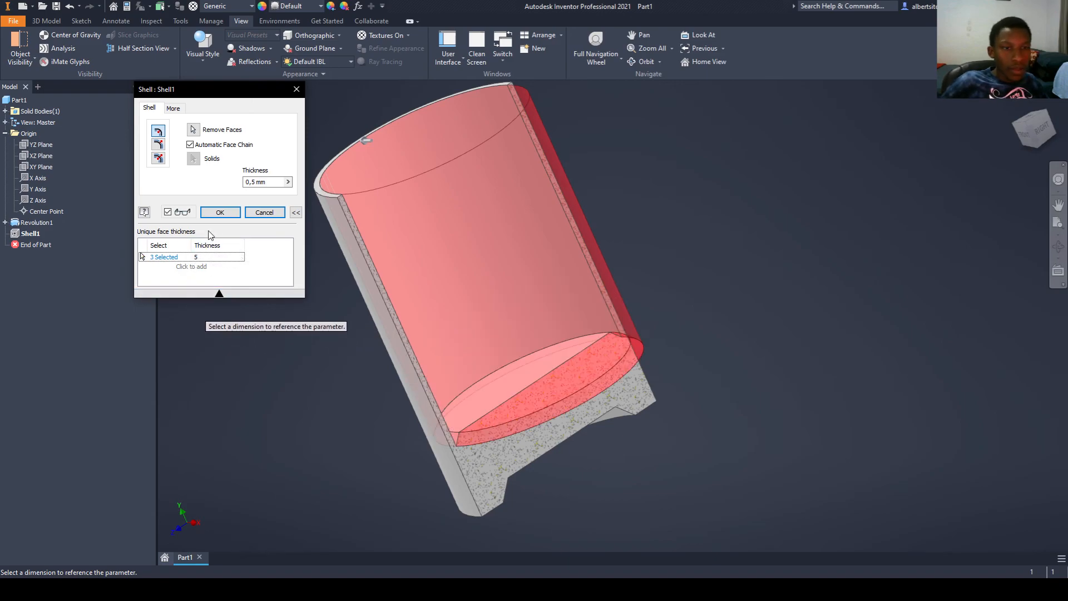
click(220, 212)
Step: Fillet the inner edge where the cup's wall meets its floor with a radius of 2.75 mm
shift+middle_drag(339, 312, 494, 345)
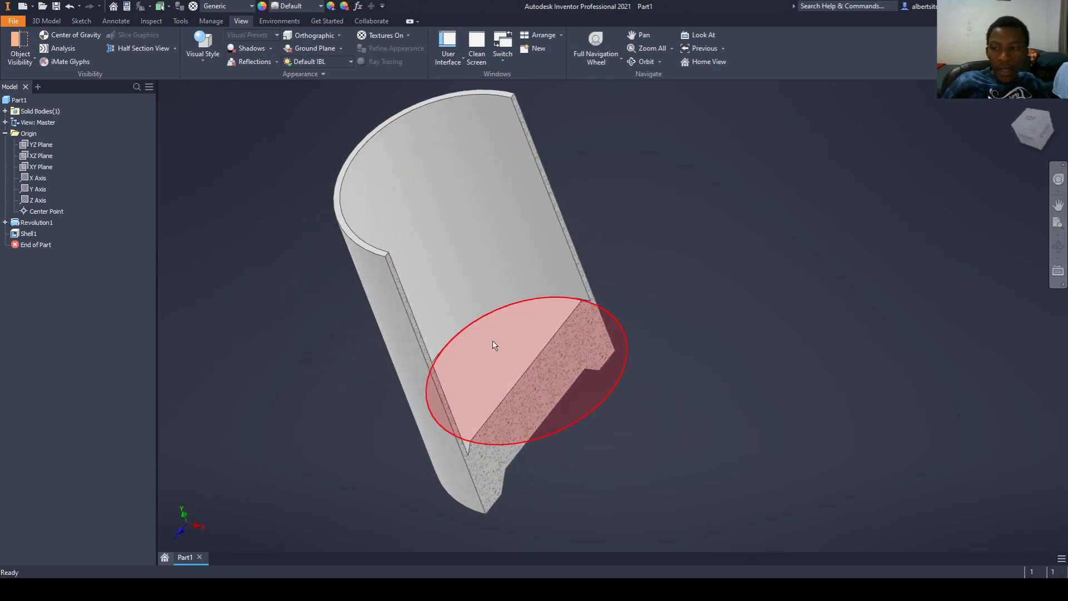
scroll(529, 318, up, 5)
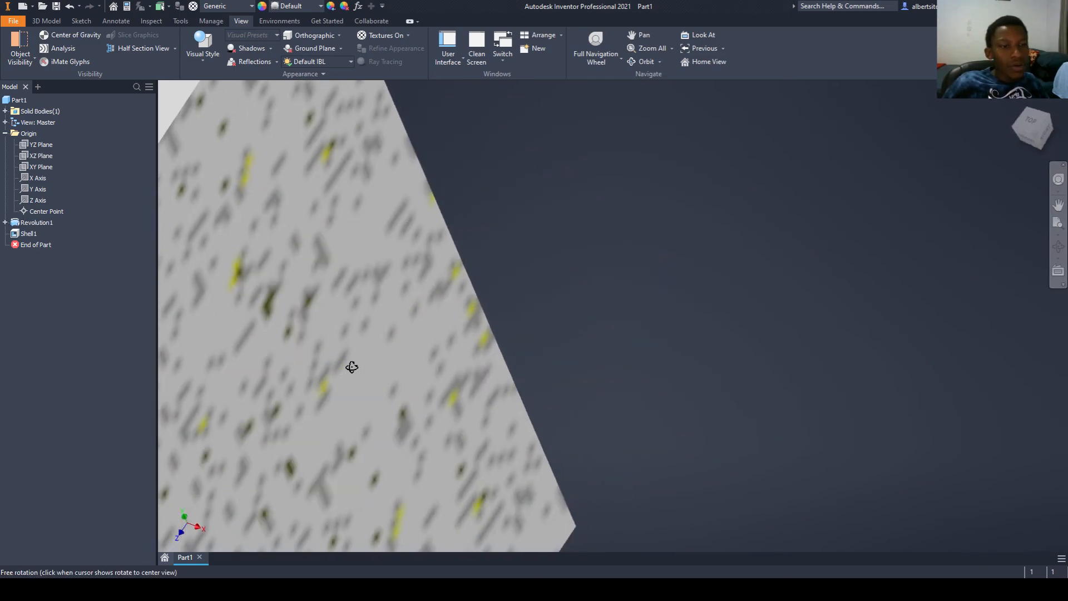
scroll(353, 320, up, 2)
scroll(353, 320, down, 5)
scroll(501, 286, up, 2)
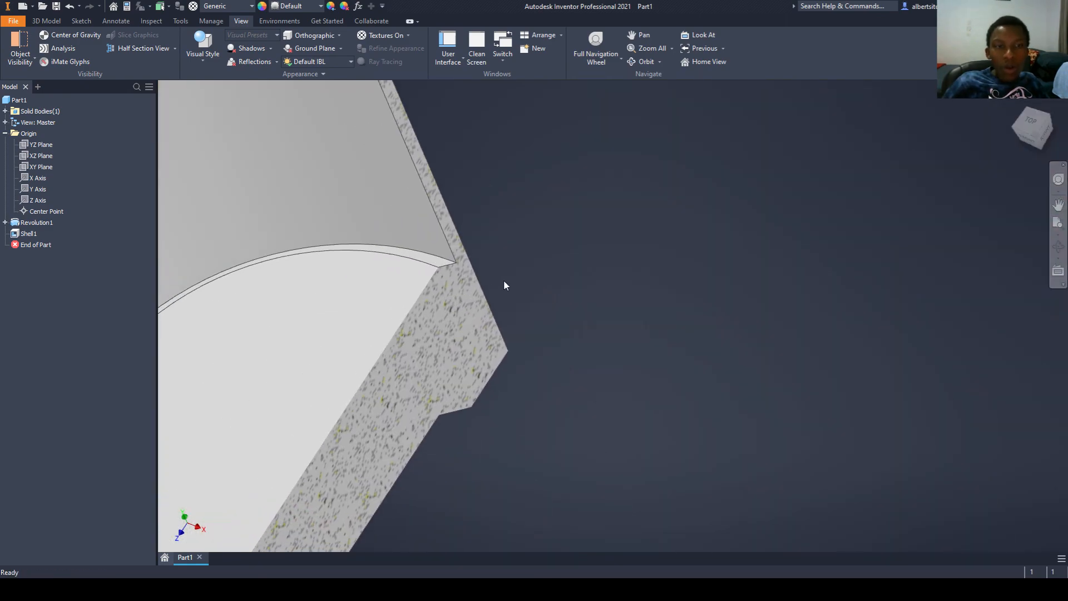
click(49, 22)
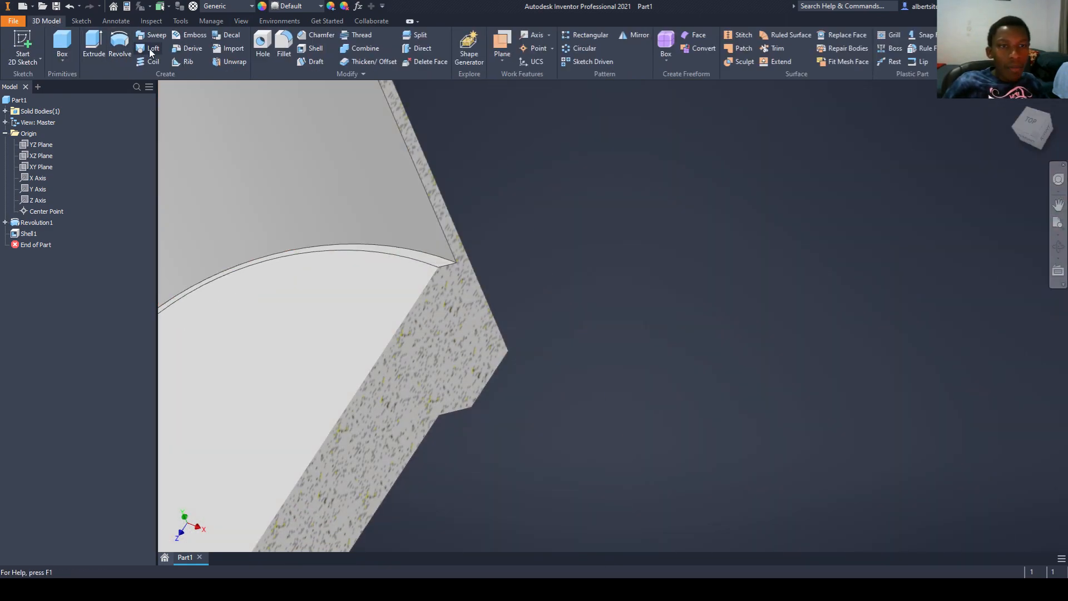
click(285, 46)
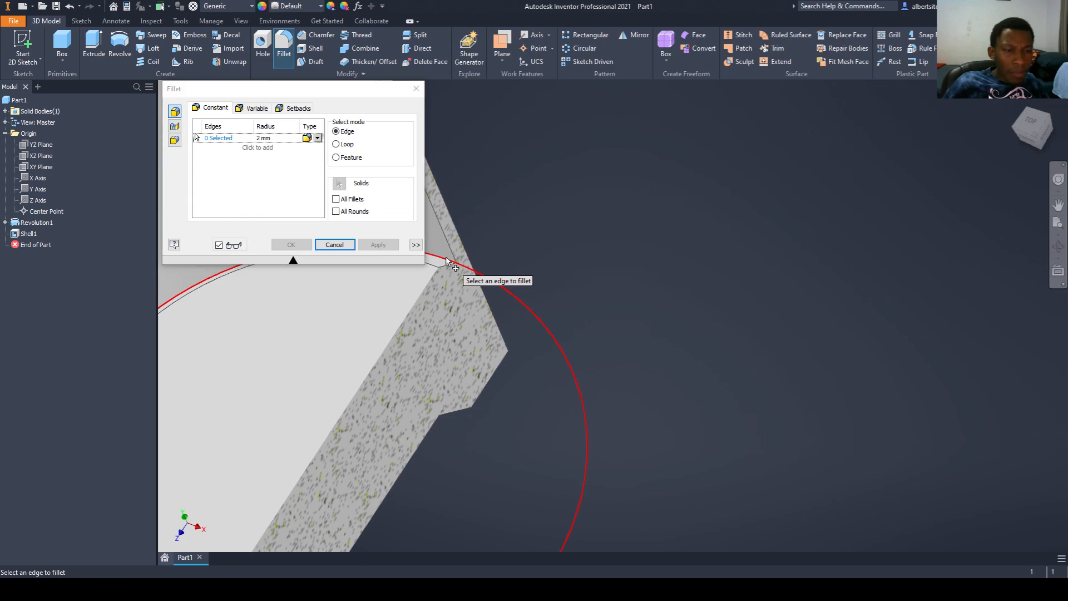
middle_drag(469, 267, 780, 274)
scroll(779, 275, down, 2)
shift+middle_drag(668, 306, 656, 352)
drag(744, 365, 729, 351)
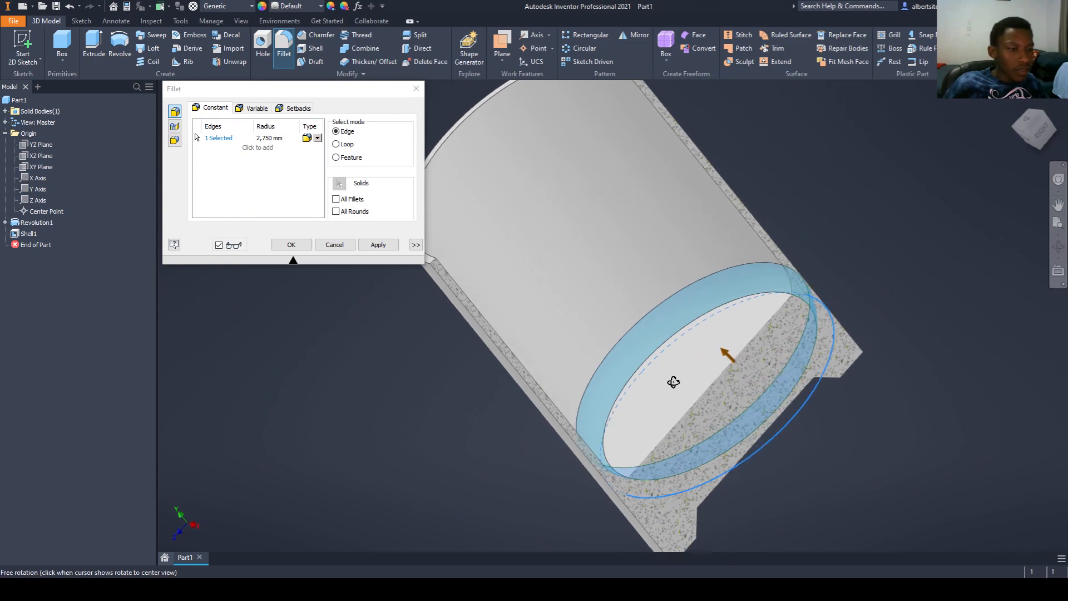
click(291, 245)
mouse_move(579, 295)
shift+middle_down()
mouse_move(678, 294)
mouse_move(625, 232)
mouse_move(592, 365)
mouse_move(540, 338)
mouse_move(473, 362)
mouse_move(558, 372)
mouse_move(482, 322)
mouse_move(539, 351)
mouse_move(578, 313)
shift+middle_up()
scroll(493, 343, down, 3)
scroll(492, 340, down, 3)
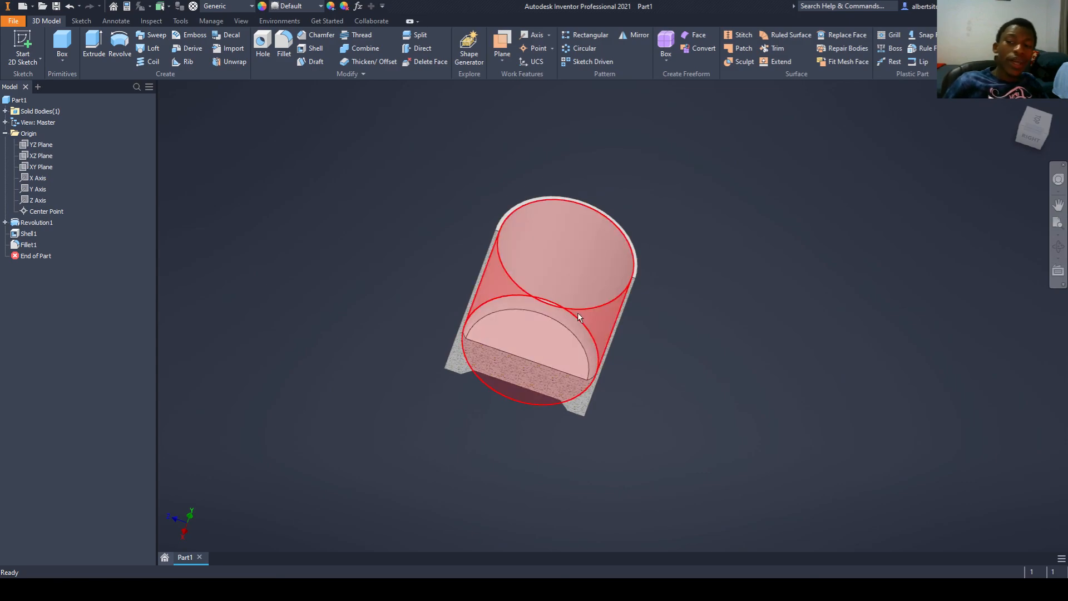
mouse_move(597, 334)
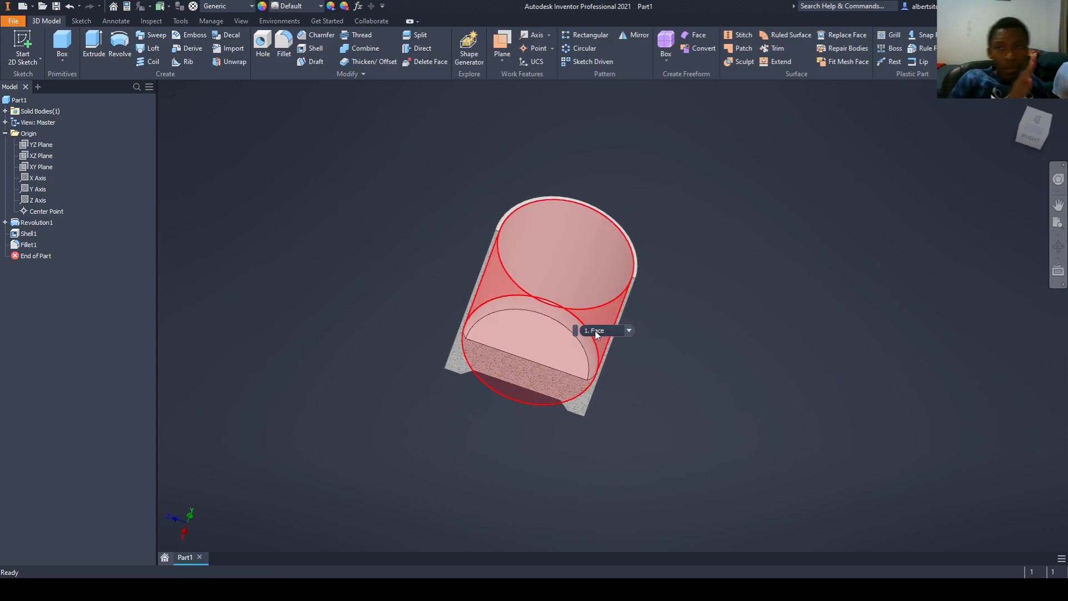